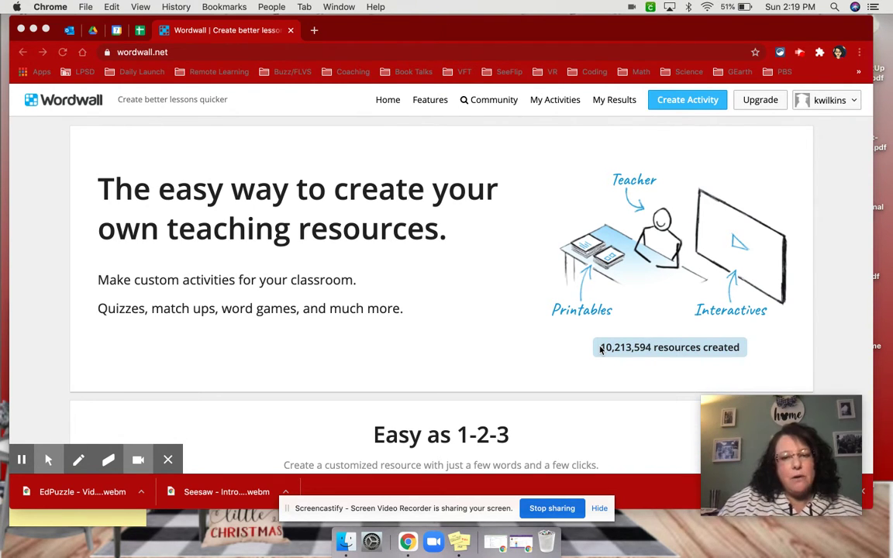
Examine the Wordwall home page, including the Easy as 1-2-3 overview and the list of available activity templates.
scroll(601, 349, "down", 3)
scroll(601, 349, "down", 10)
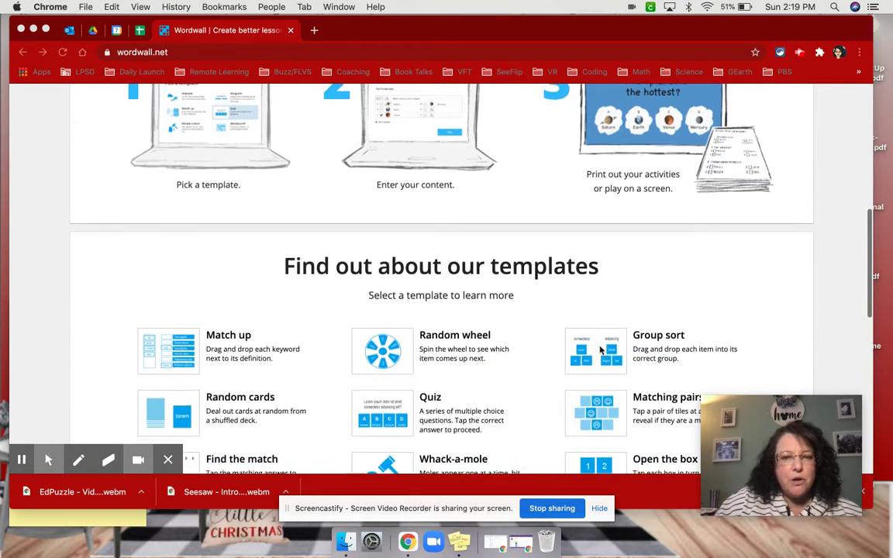
scroll(601, 350, "down", 2)
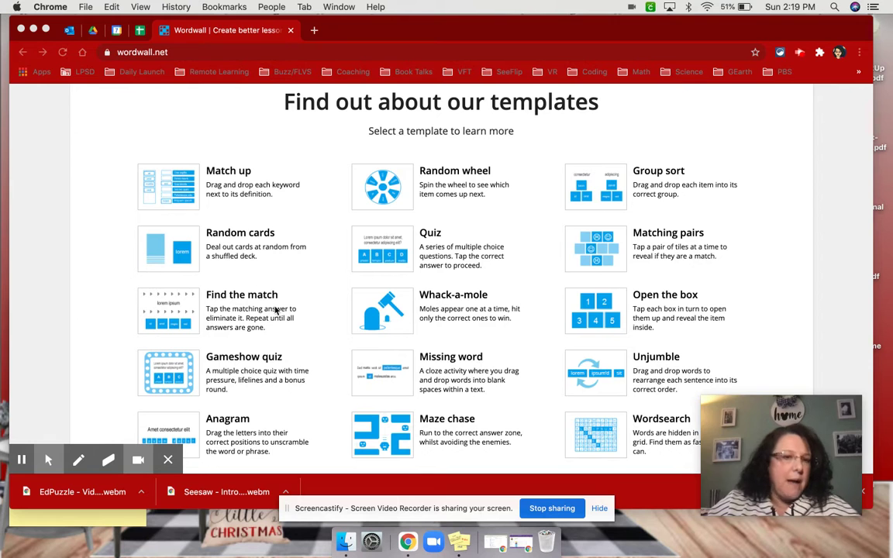
scroll(465, 387, "down", 2)
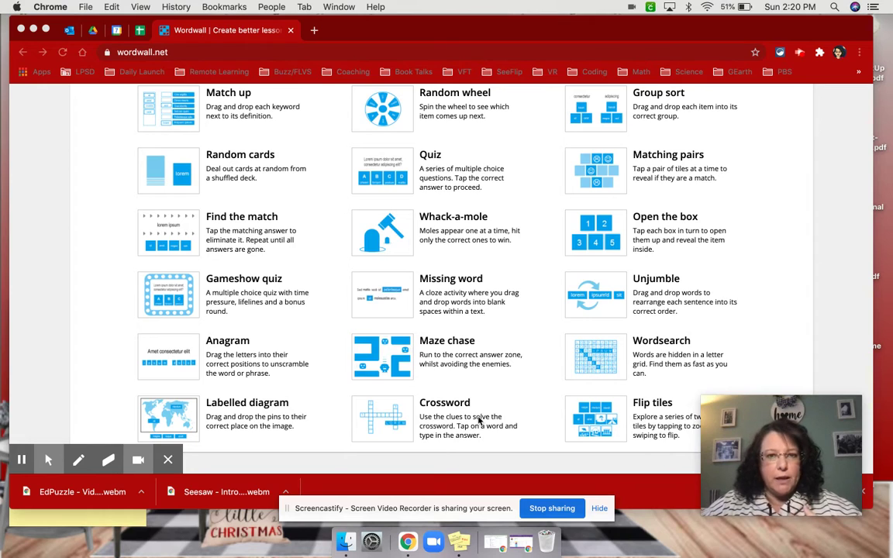
scroll(479, 421, "up", 15)
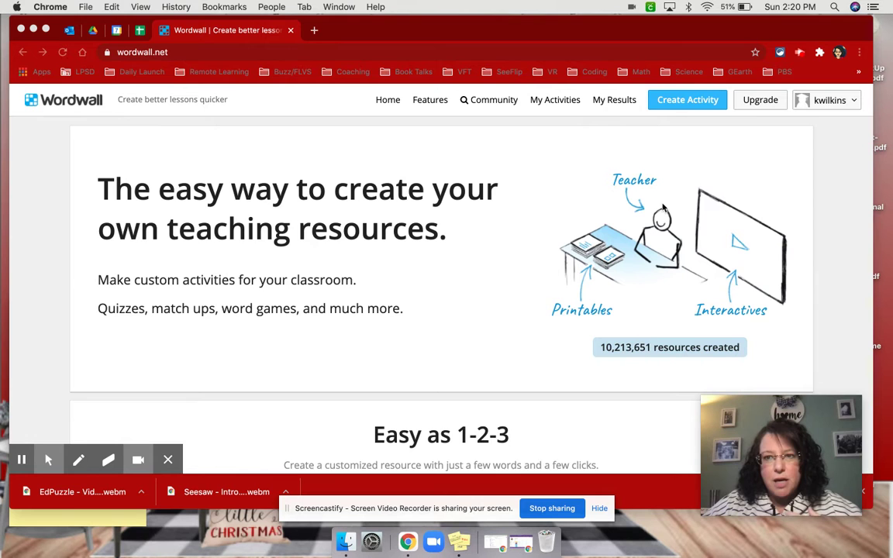
scroll(829, 225, "down", 2)
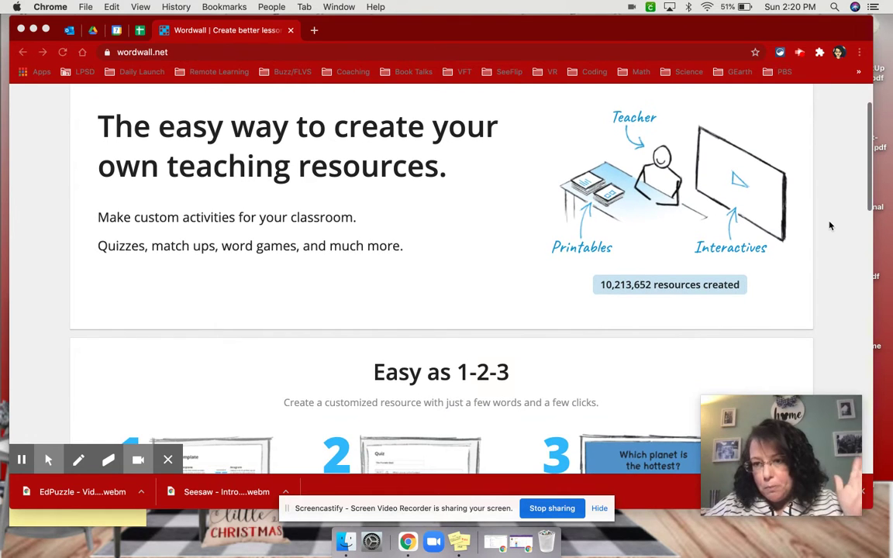
scroll(829, 225, "down", 5)
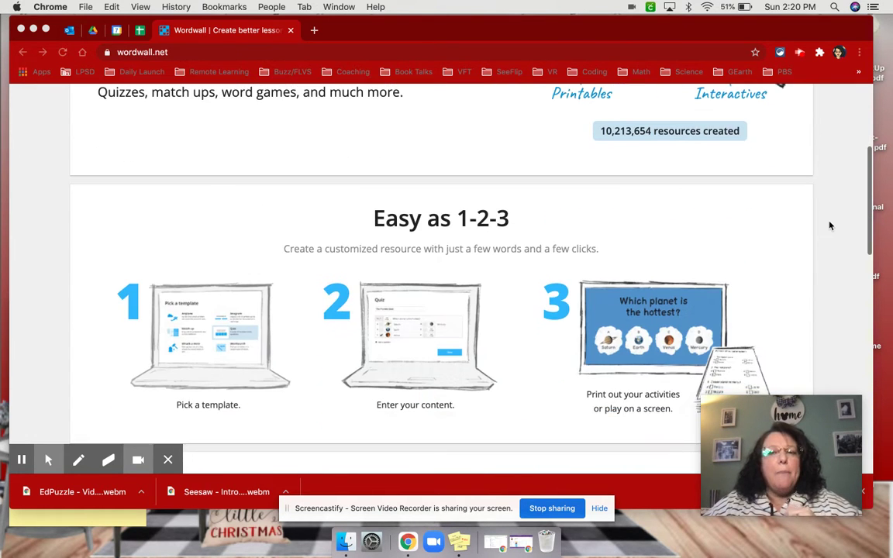
scroll(830, 226, "down", 6)
scroll(829, 226, "up", 9)
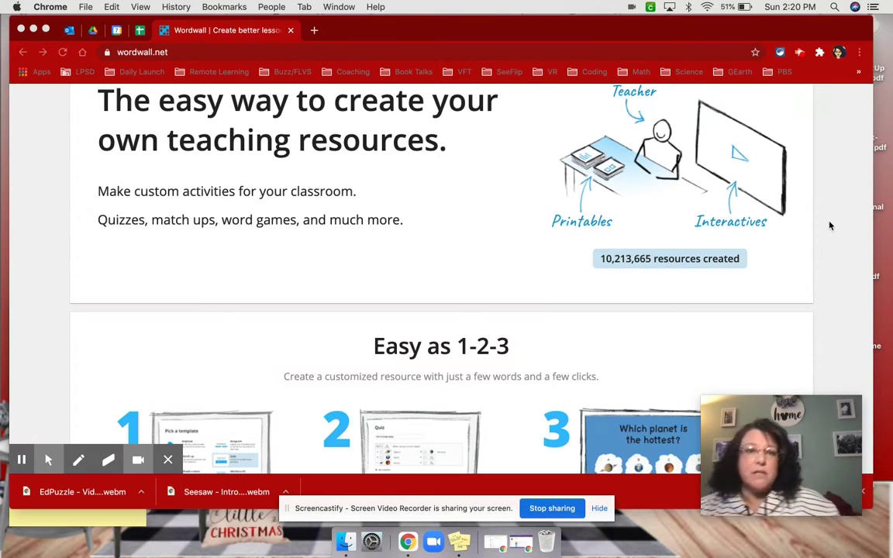
scroll(830, 226, "up", 3)
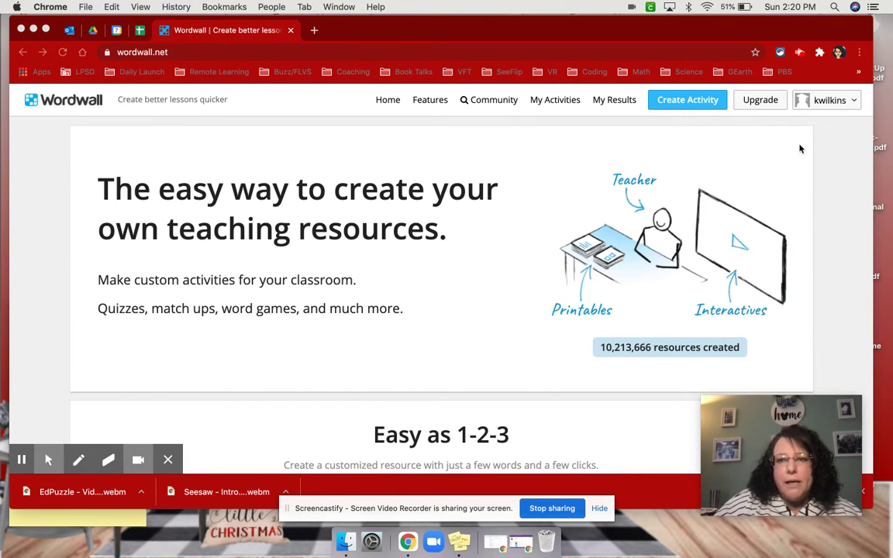
Search the community's public activities for "constitutional convention".
left_click(489, 99)
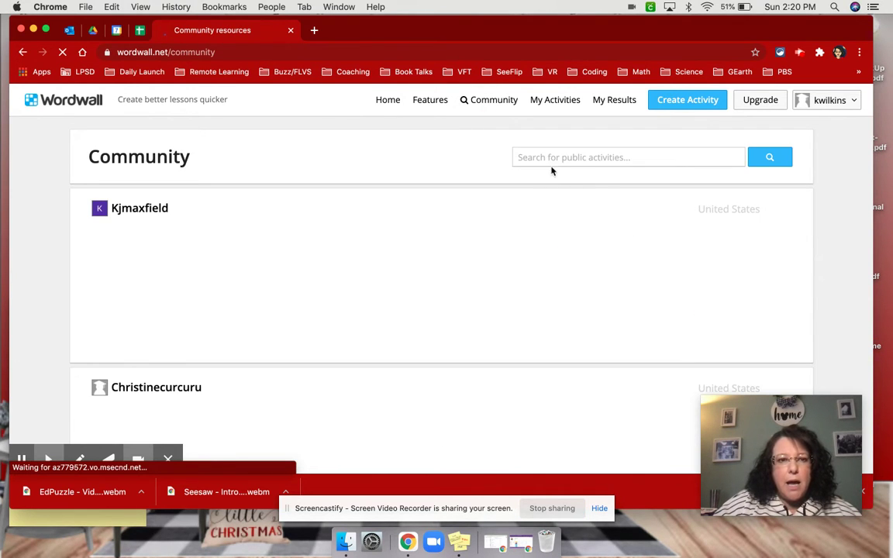
left_click(557, 156)
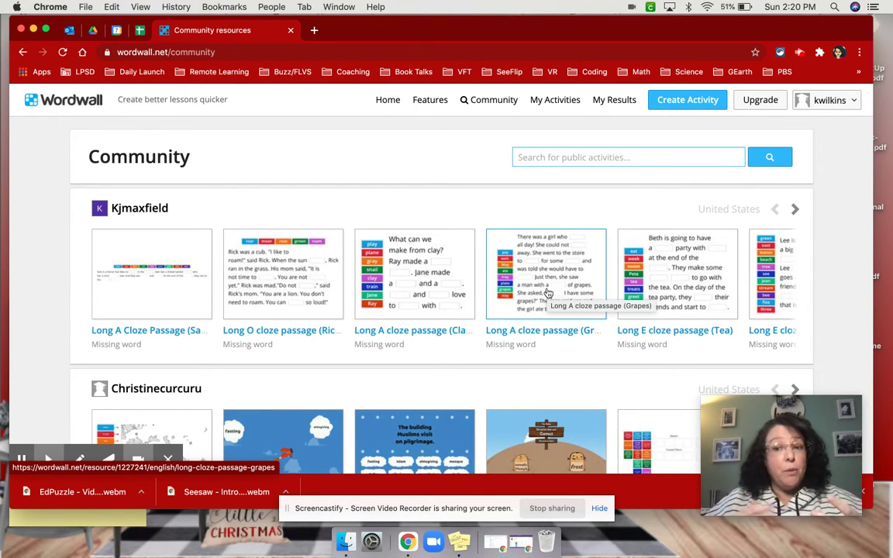
left_click(568, 158)
type("constitutional convention")
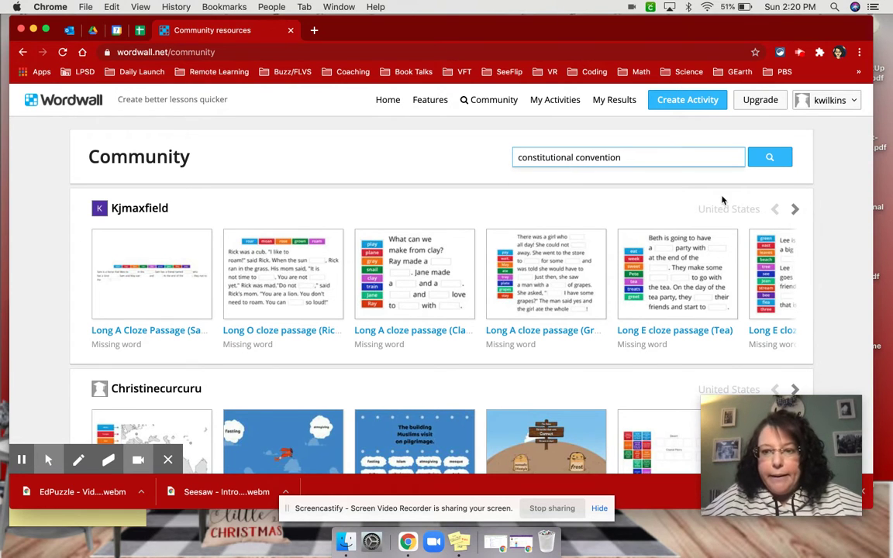
left_click(774, 165)
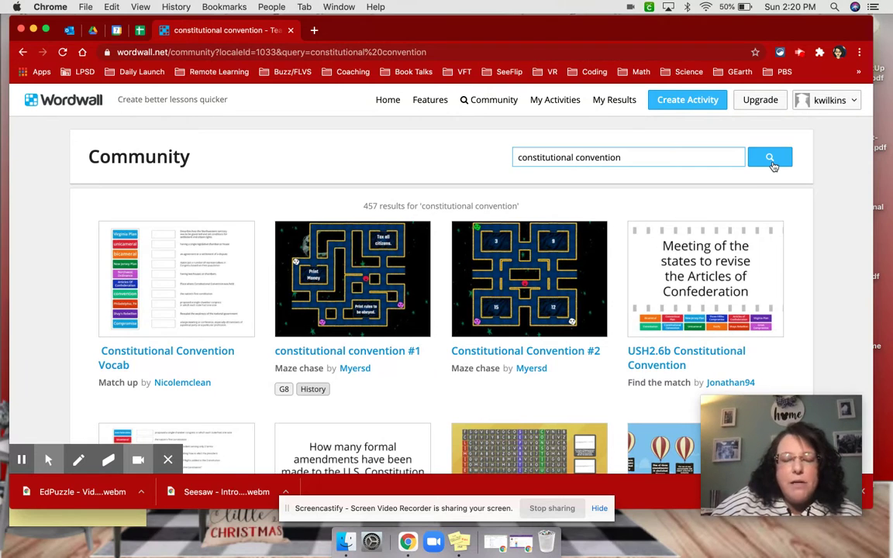
Examine the community activities found for the constitutional convention and their template types.
scroll(653, 379, "down", 3)
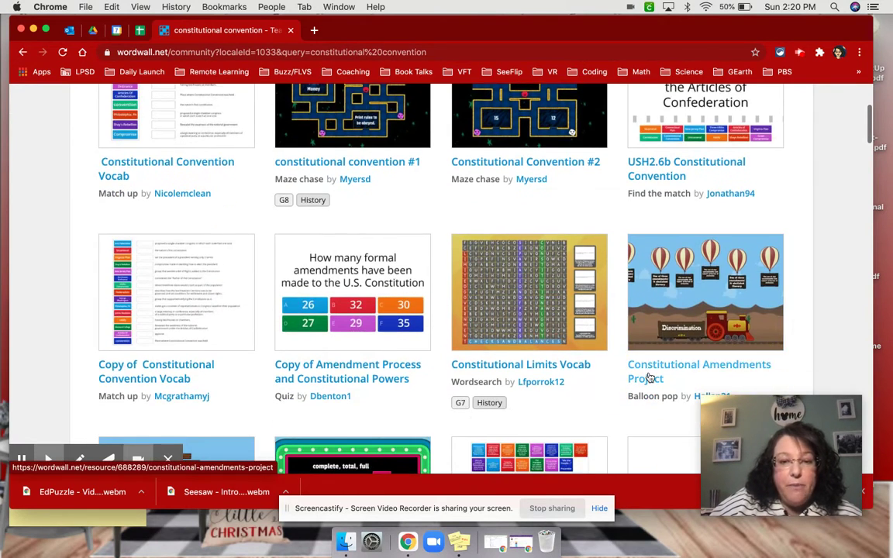
scroll(649, 377, "down", 2)
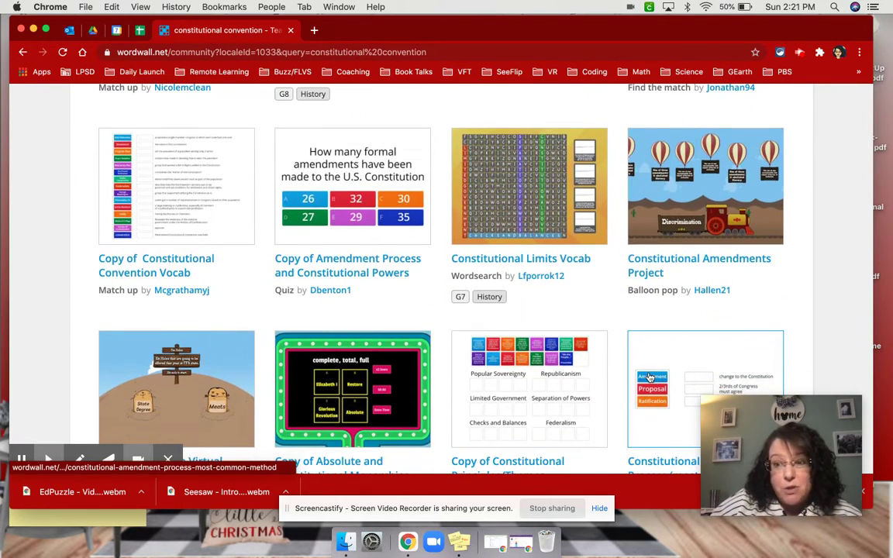
scroll(649, 378, "down", 2)
scroll(650, 378, "down", 1)
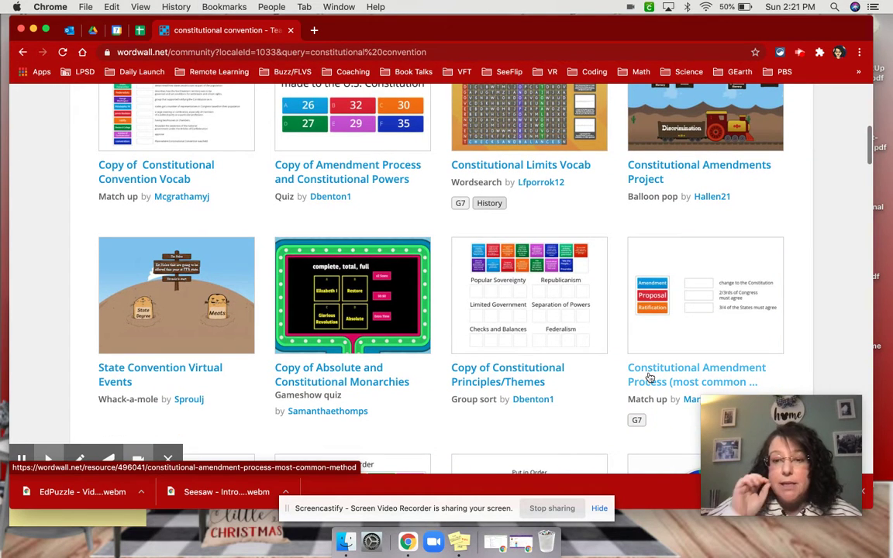
scroll(649, 378, "down", 5)
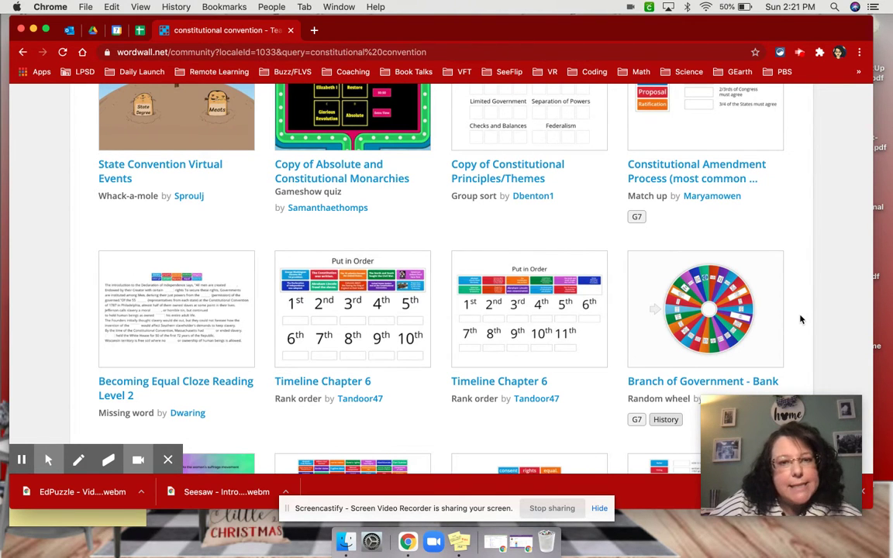
scroll(801, 319, "down", 1)
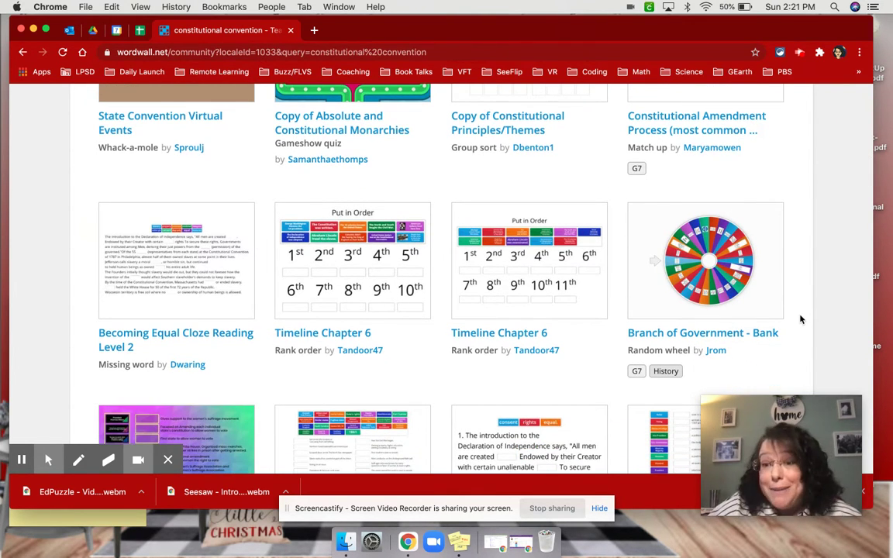
scroll(801, 319, "up", 10)
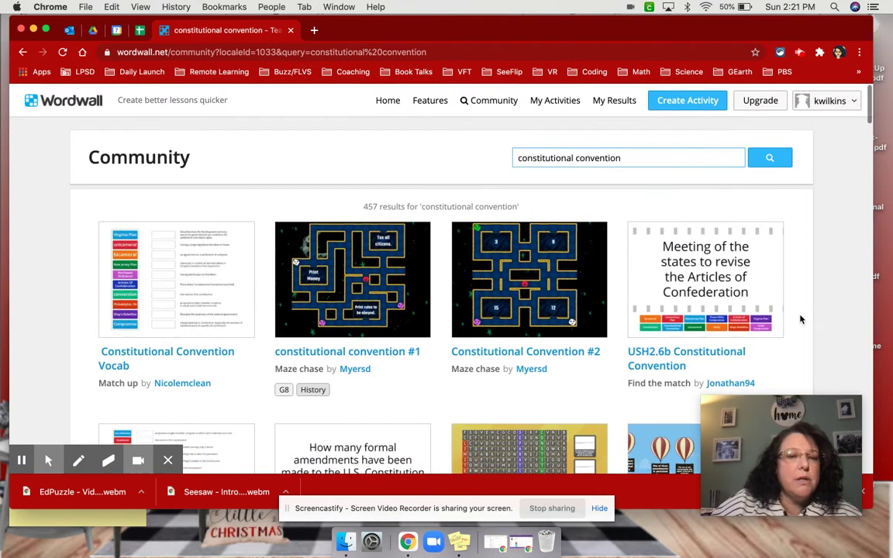
Start the Constitutional Convention Vocab match-up activity and match "bicameral" with "having two houses or chambers".
left_click(175, 311)
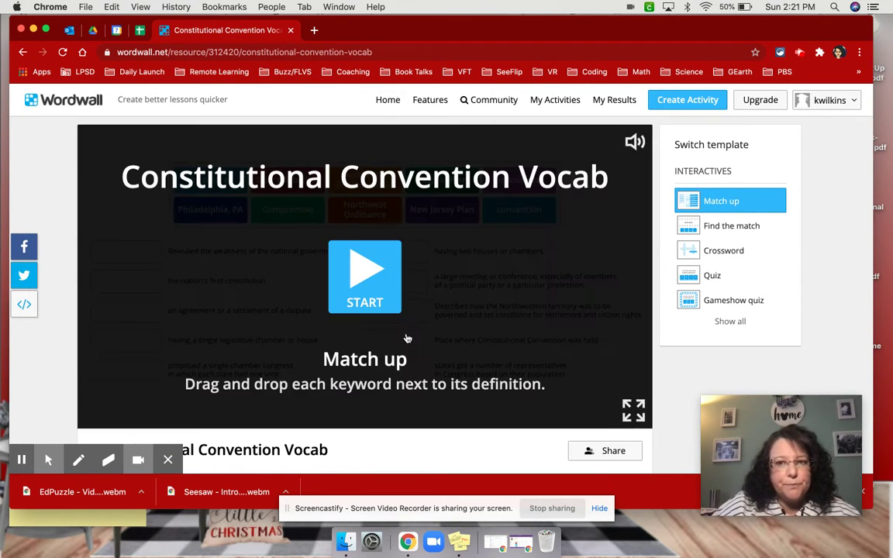
left_click(370, 289)
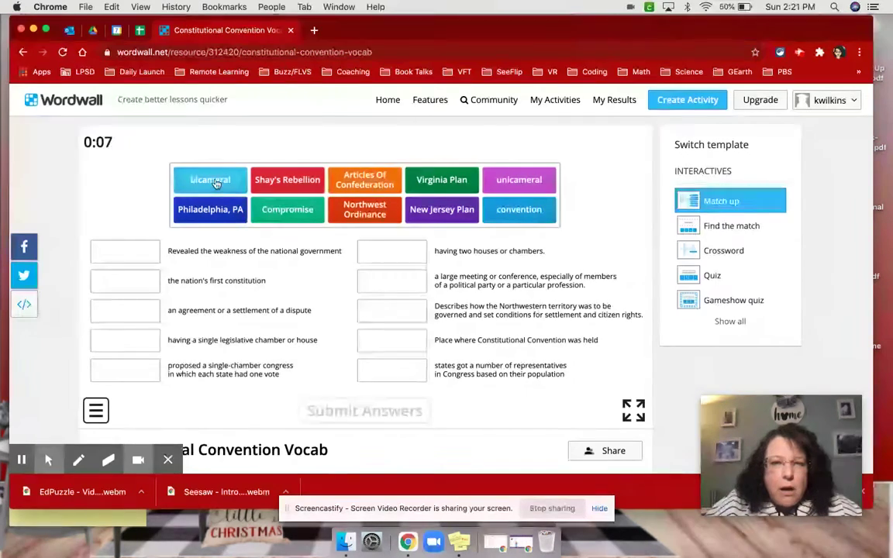
left_click_drag(216, 183, 392, 253)
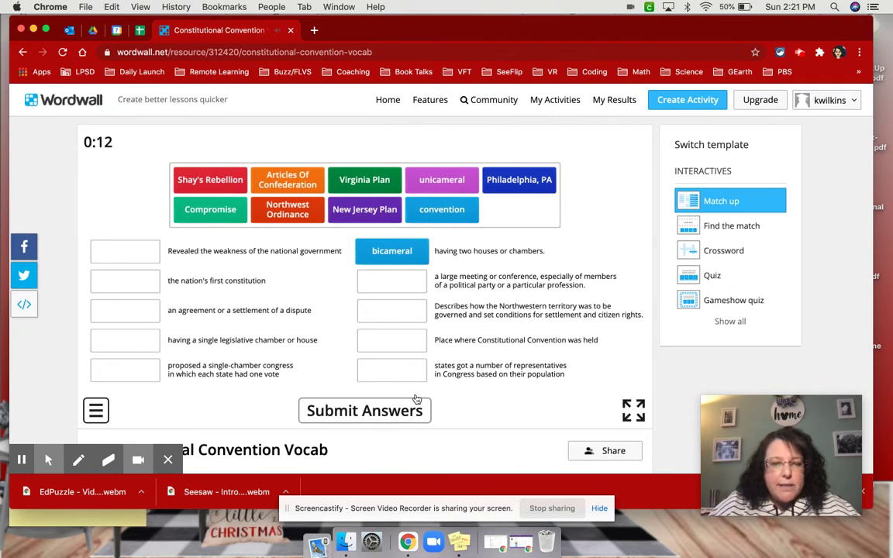
Bookmark the Constitutional Convention Vocab activity.
scroll(421, 410, "down", 3)
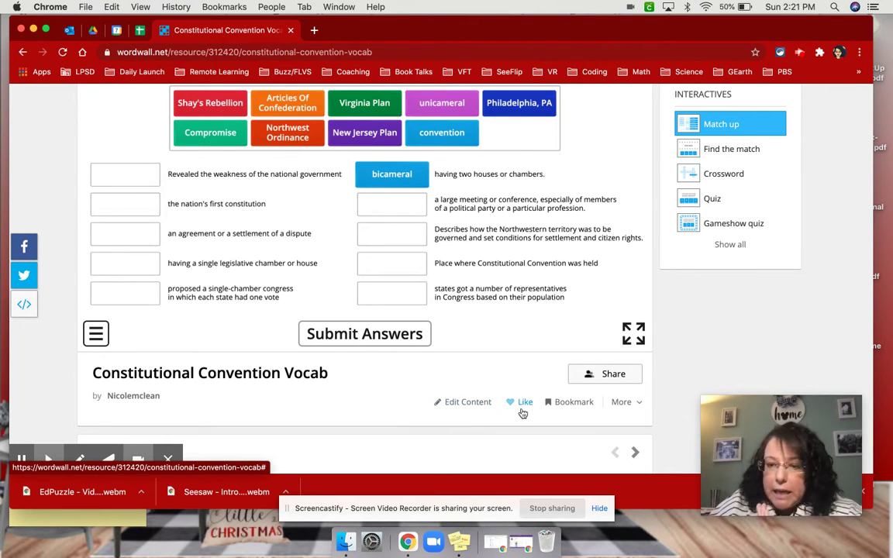
scroll(520, 413, "down", 3)
scroll(521, 414, "up", 4)
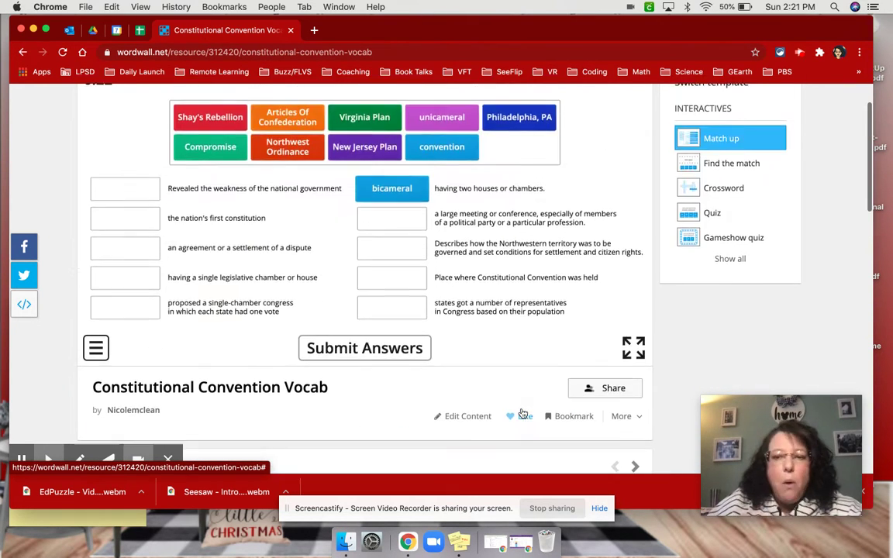
left_click(575, 415)
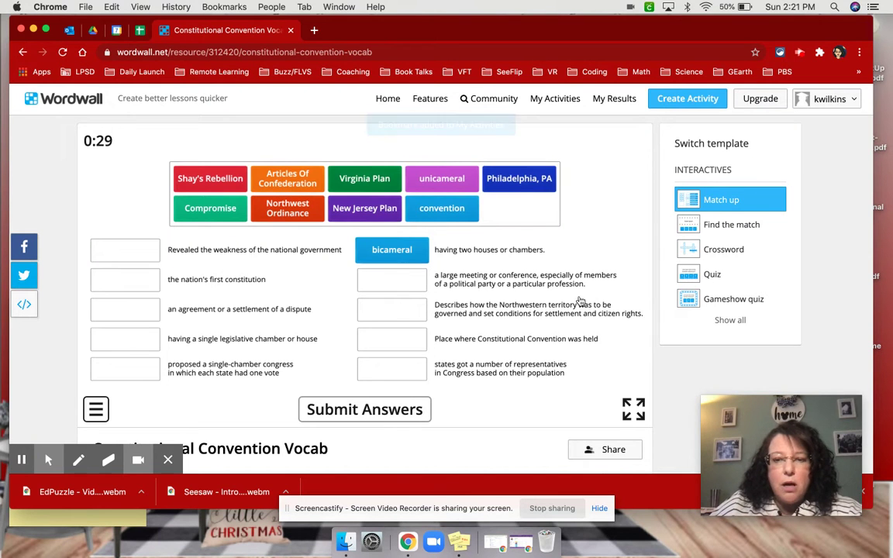
Share the Constitutional Convention Vocab activity with students by opening its assignment setup.
scroll(612, 325, "down", 3)
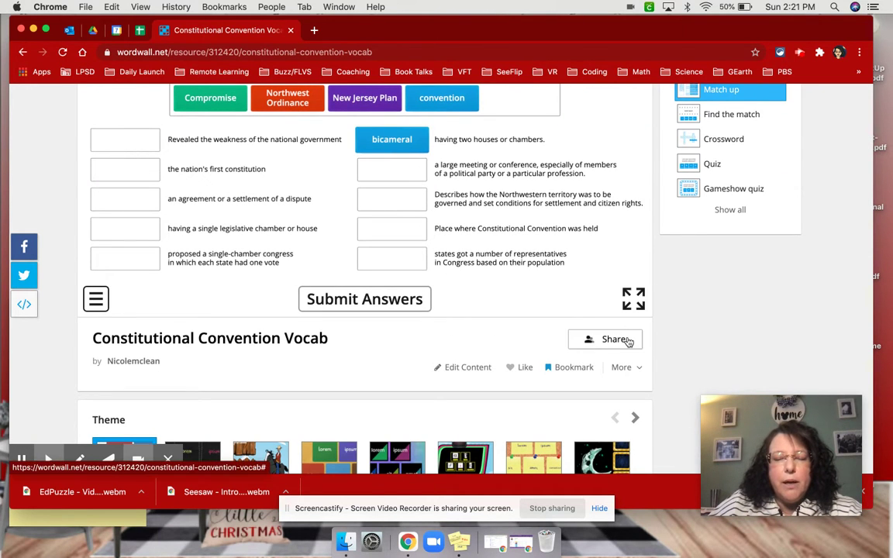
left_click(629, 343)
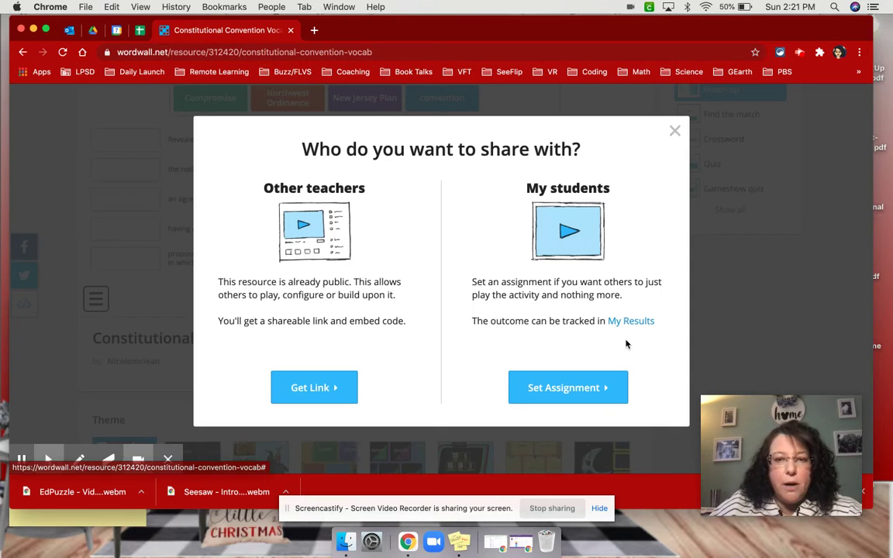
left_click(575, 392)
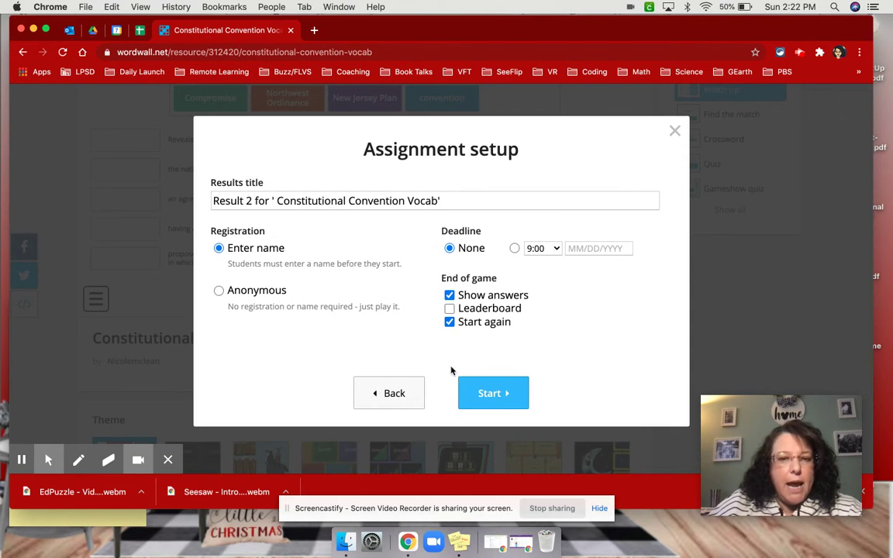
left_click(391, 388)
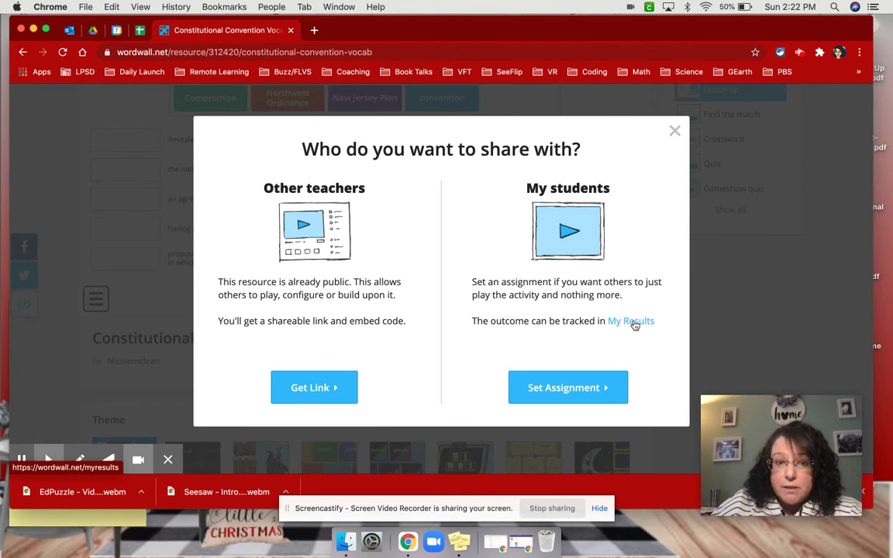
left_click(575, 398)
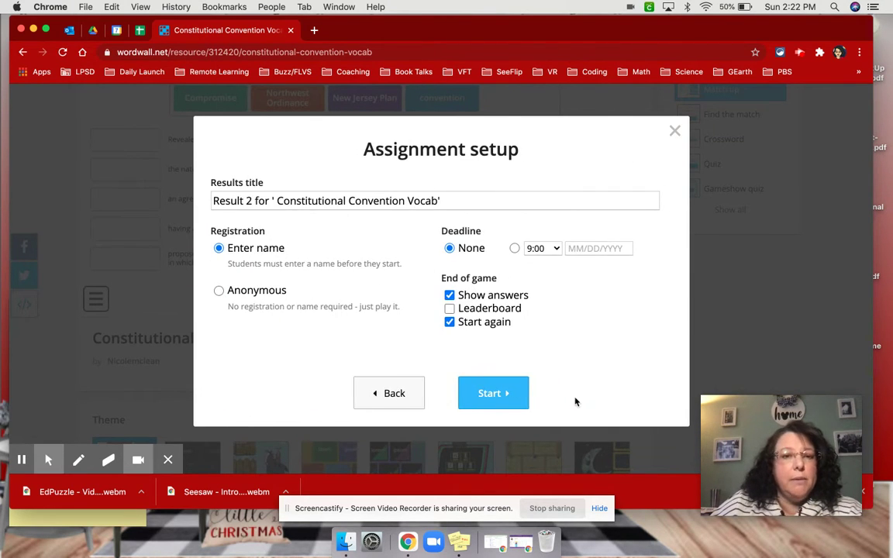
Set the results title to "Constitutional Convention Vocabulary", enable the end-of-game leaderboard, and start the assignment.
left_click_drag(279, 200, 143, 187)
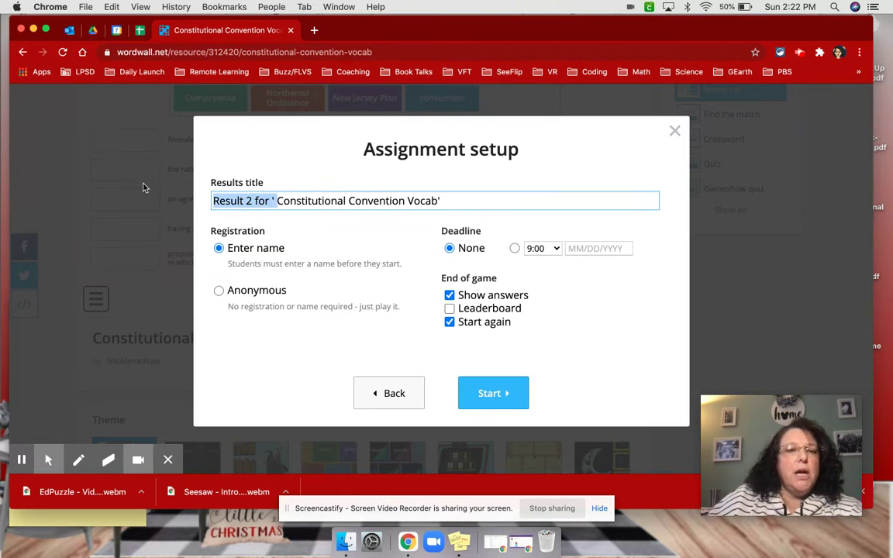
key("BackSpace")
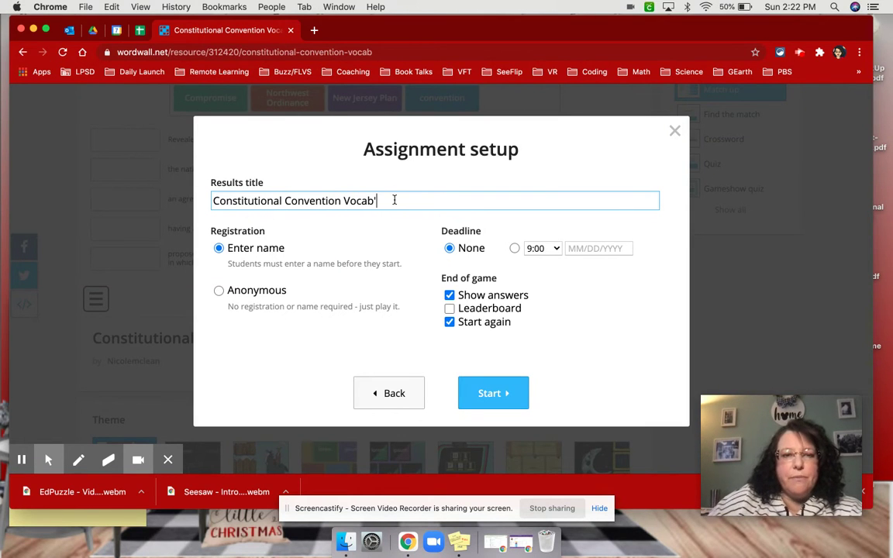
type("ulary")
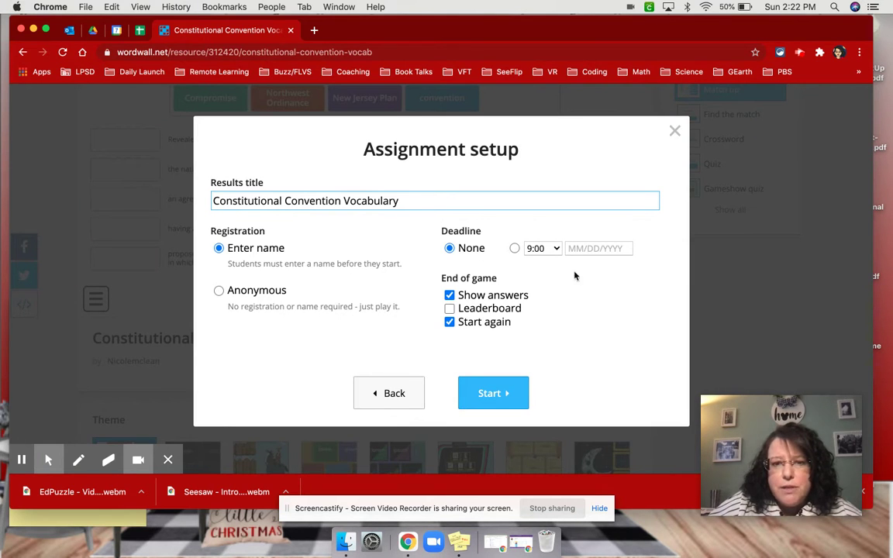
left_click(451, 310)
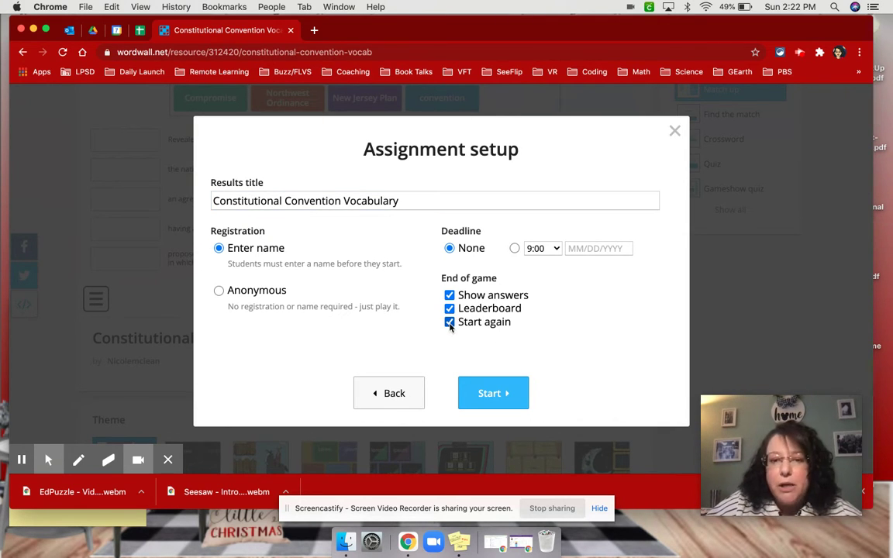
left_click(503, 396)
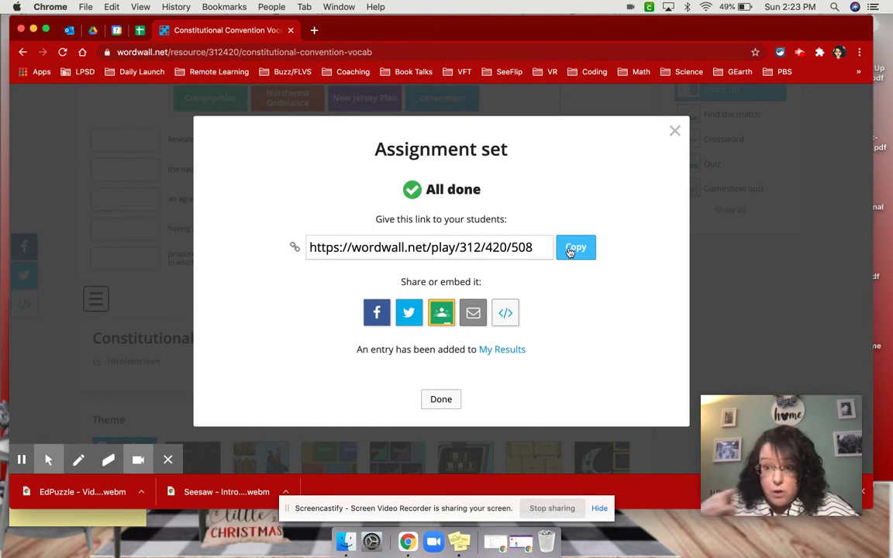
Share the Wordwall activity to the "Google Classroom: Beginner Session" class in Google Classroom as a new assignment.
left_click(440, 313)
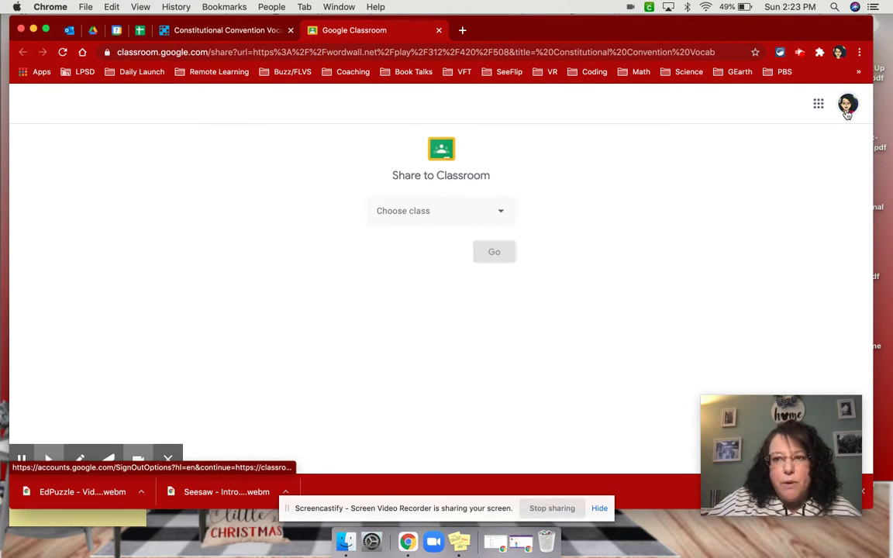
left_click(466, 214)
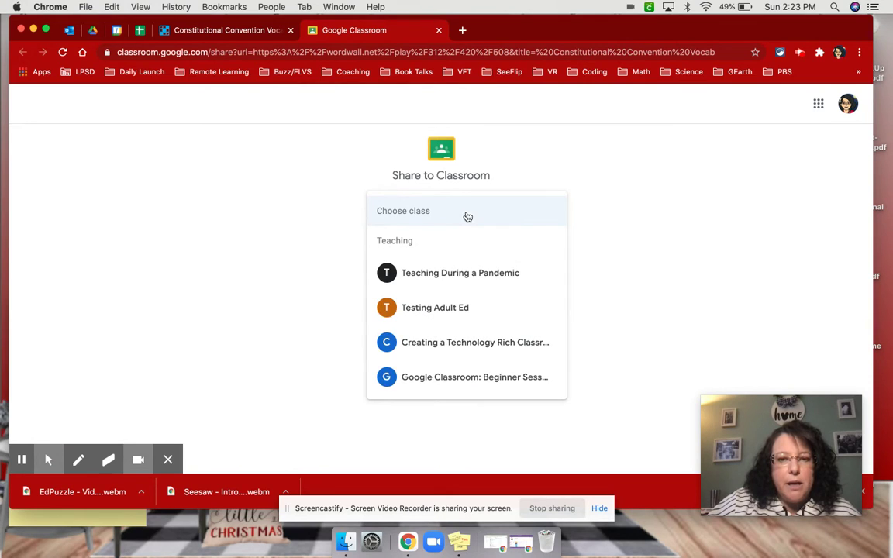
left_click(482, 378)
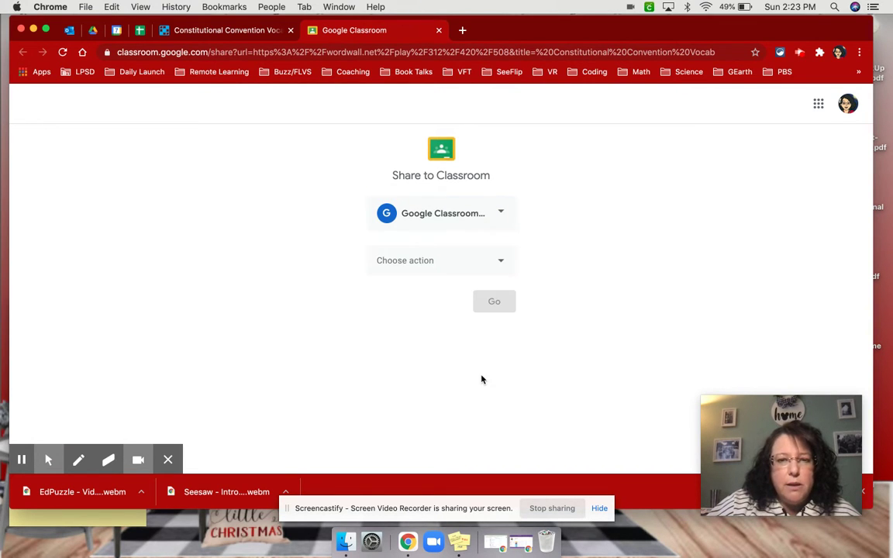
left_click(431, 266)
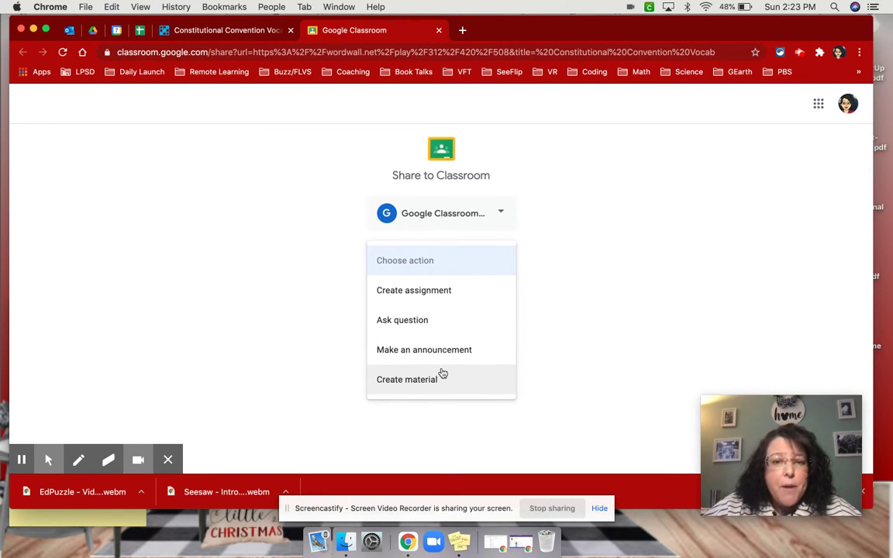
left_click(435, 289)
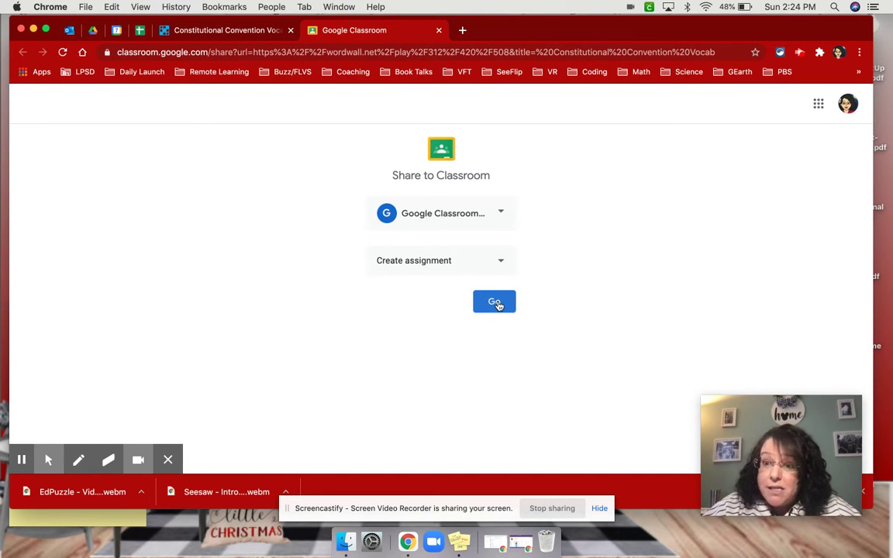
left_click(494, 302)
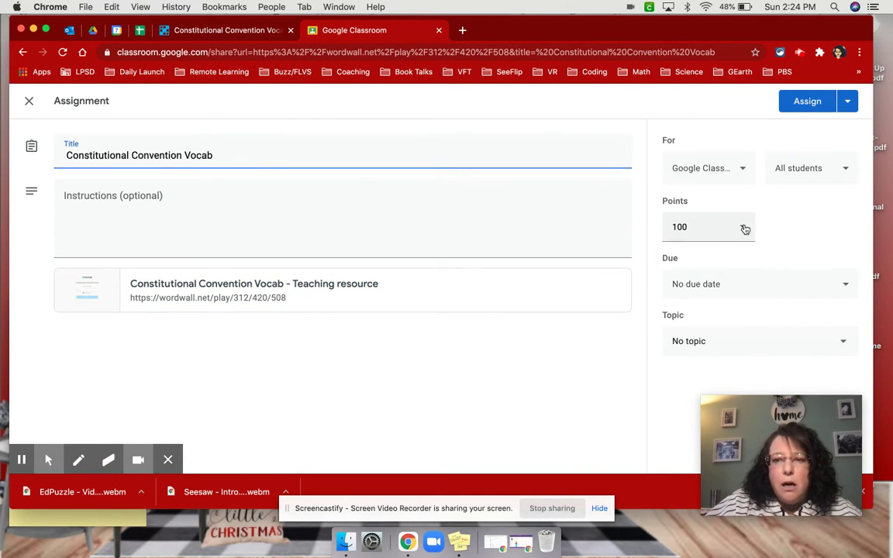
Set the assignment's points to 10 and assign it to the class.
left_click(703, 226)
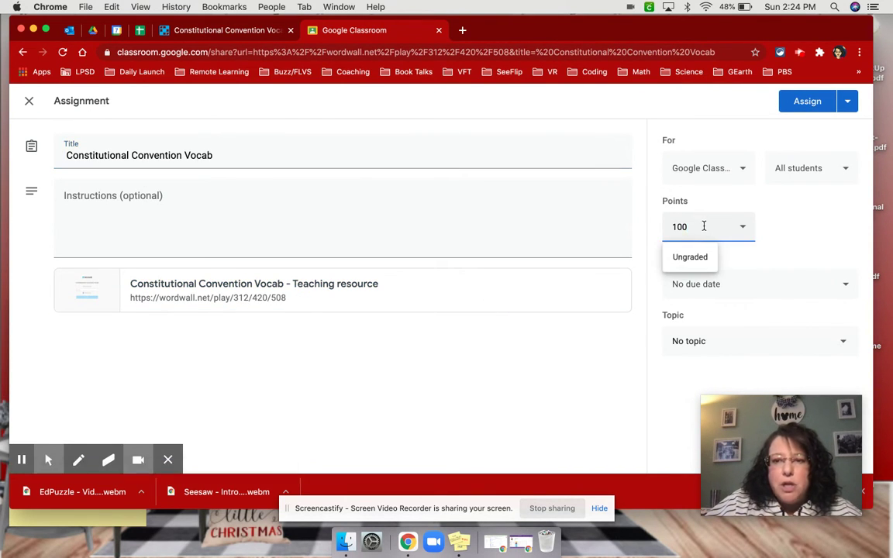
left_click(806, 224)
right_click(761, 234)
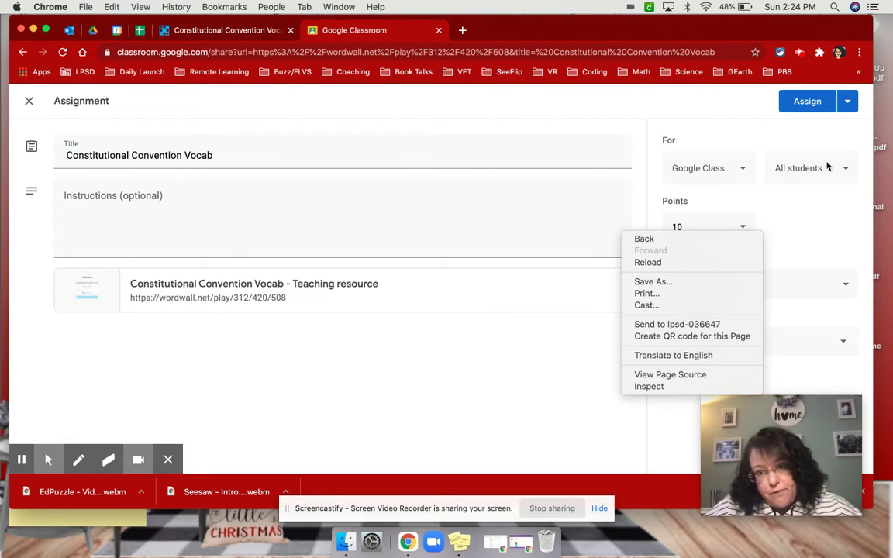
left_click(831, 159)
left_click(812, 107)
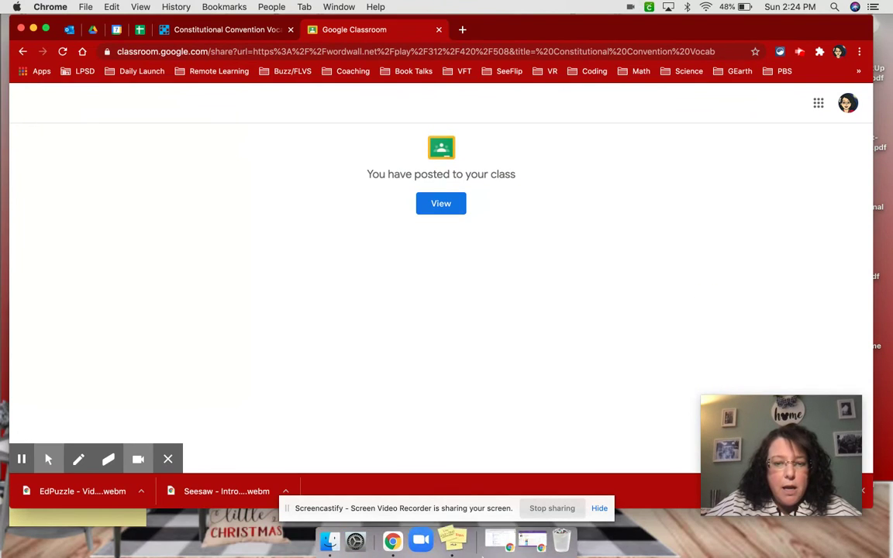
Switch to the student's Google Classroom window and open the Wordwall link attached to the Constitutional Convention Vocab assignment.
left_click(496, 540)
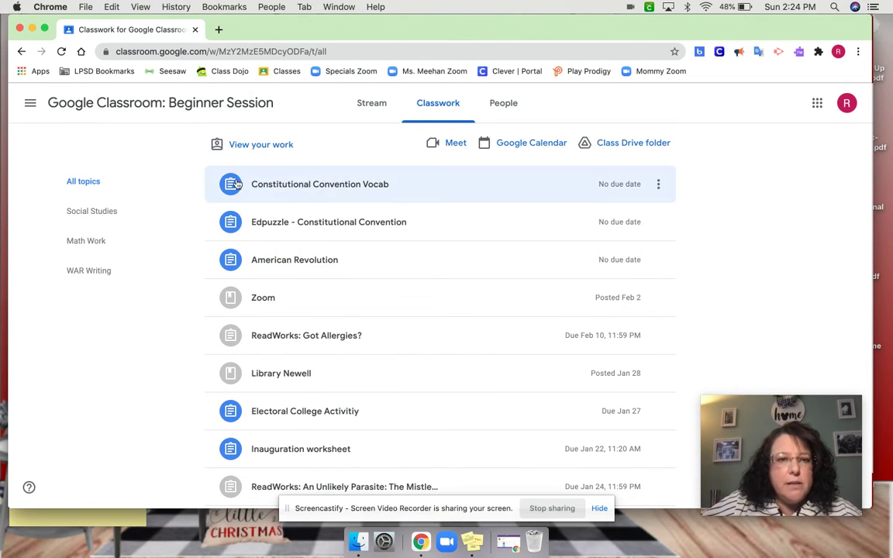
left_click(304, 185)
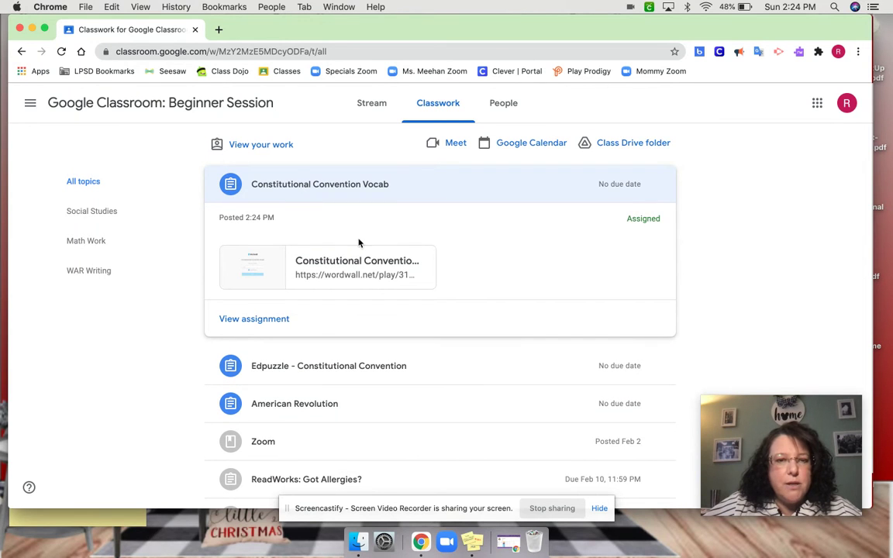
left_click(349, 261)
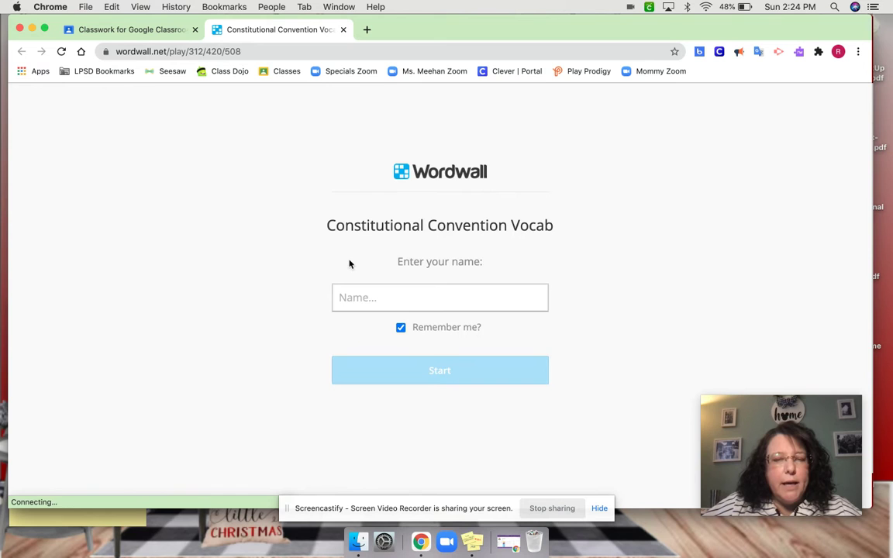
Enter the student's first name on the Wordwall entry page and start the match-up game.
left_click(409, 301)
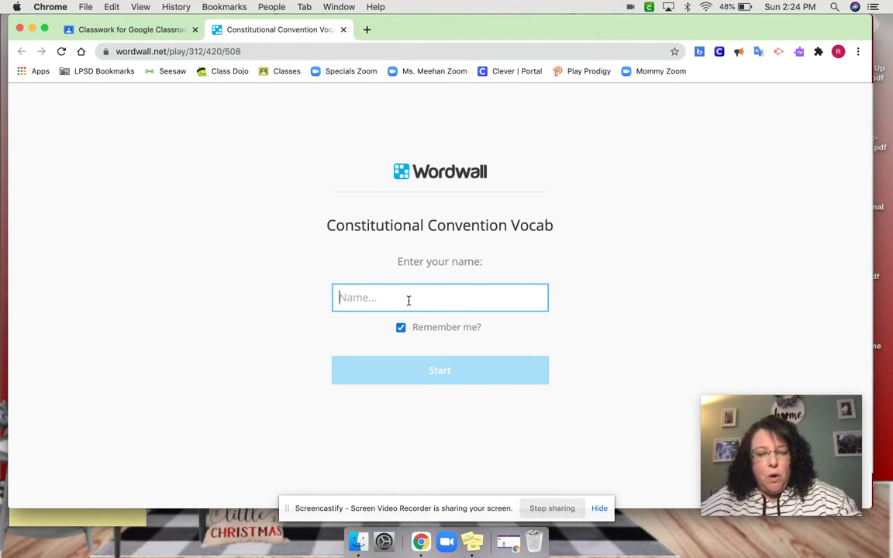
type("Kara")
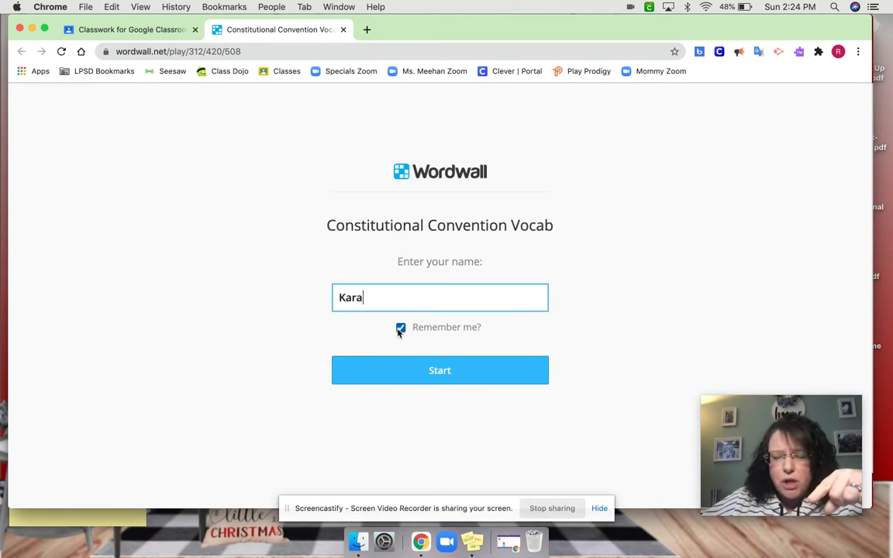
left_click(452, 370)
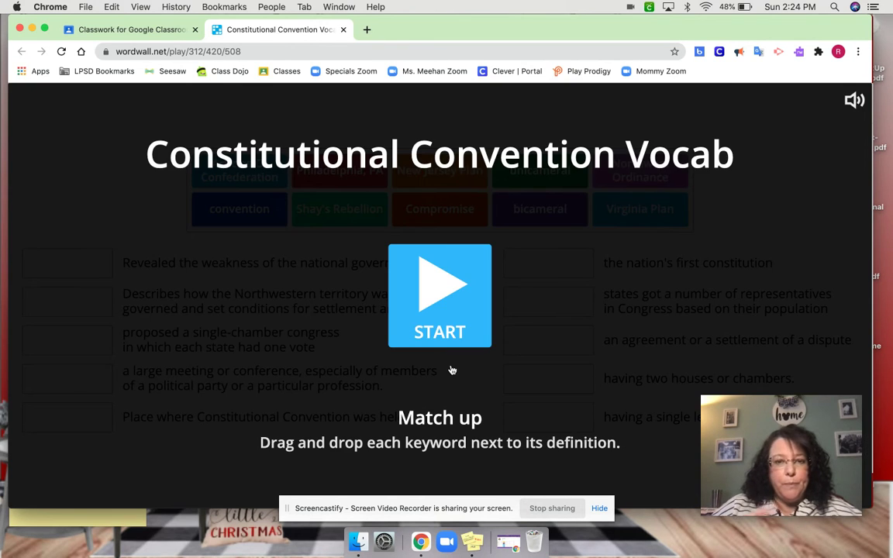
left_click(444, 288)
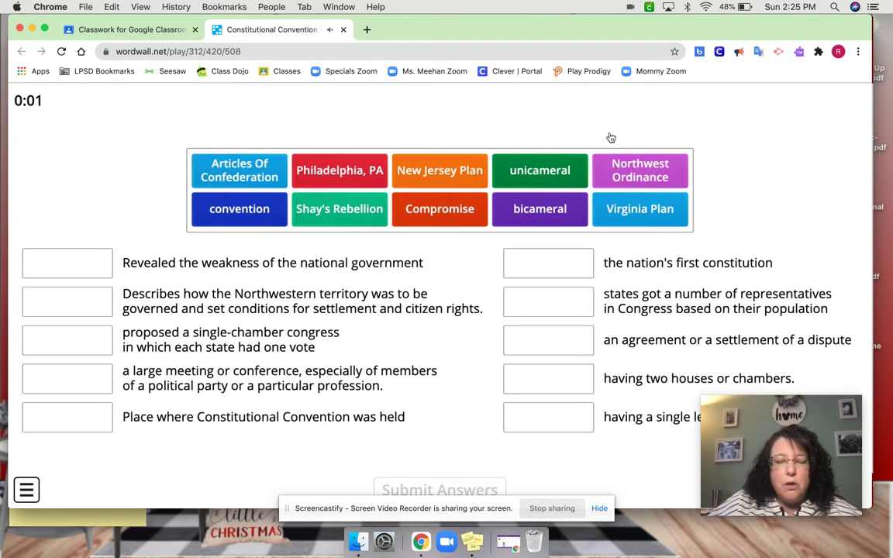
Place all ten keywords beside definitions, with "bicameral" on "having two houses or chambers", submit the answers, and close the completed game.
left_click_drag(188, 267, 77, 265)
left_click_drag(219, 209, 94, 305)
left_click_drag(245, 218, 543, 263)
left_click_drag(338, 214, 85, 346)
left_click_drag(243, 213, 548, 378)
left_click_drag(636, 177, 552, 307)
left_click_drag(565, 171, 552, 341)
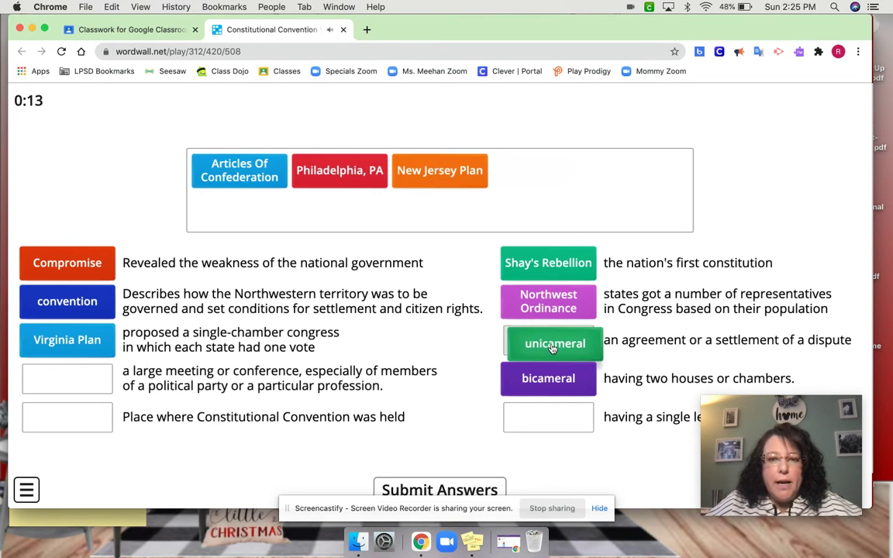
left_click_drag(440, 172, 542, 415)
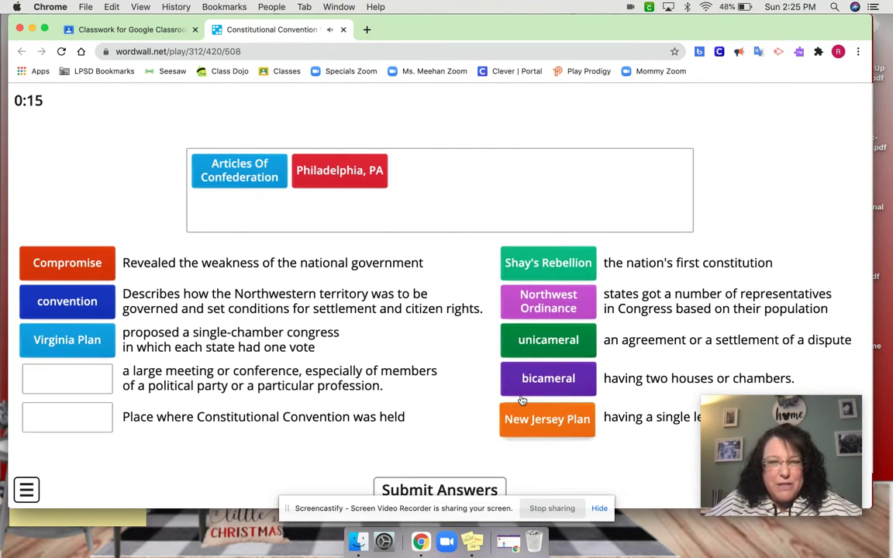
left_click_drag(346, 181, 83, 387)
left_click_drag(267, 175, 82, 427)
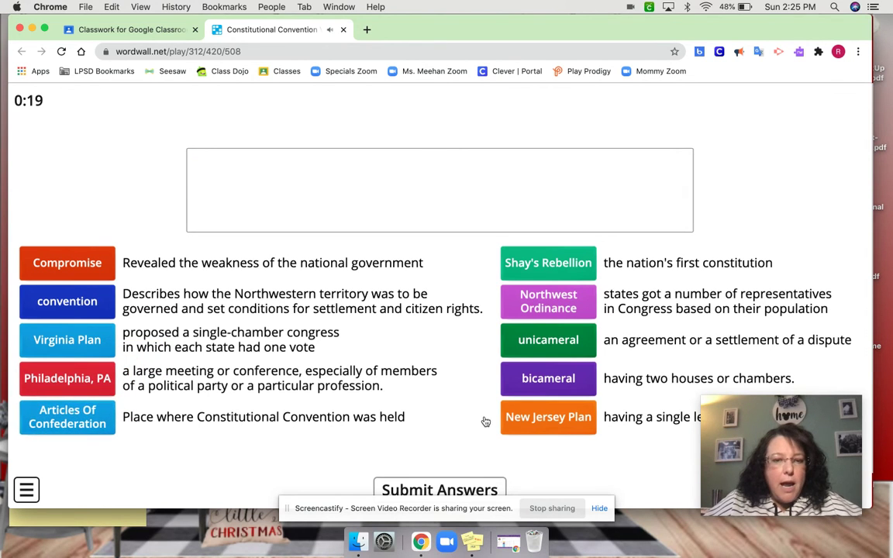
left_click(458, 486)
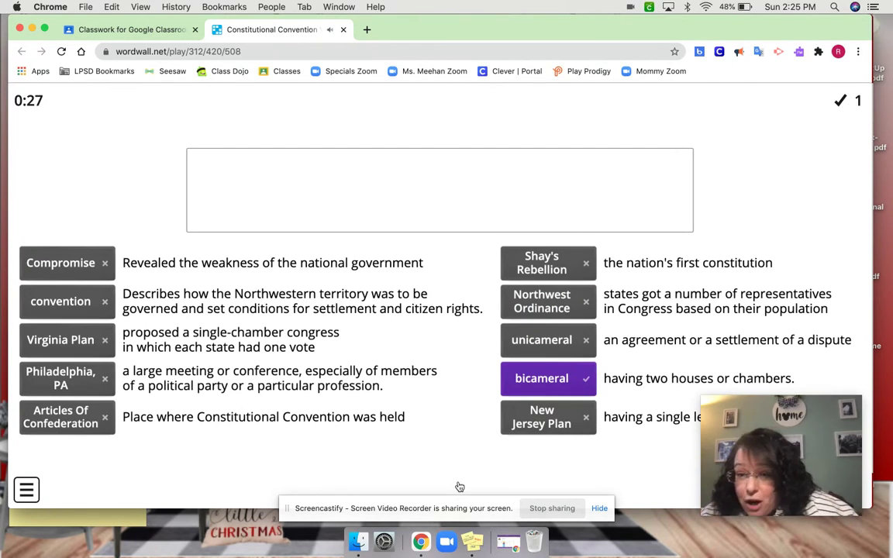
left_click_drag(769, 441, 770, 266)
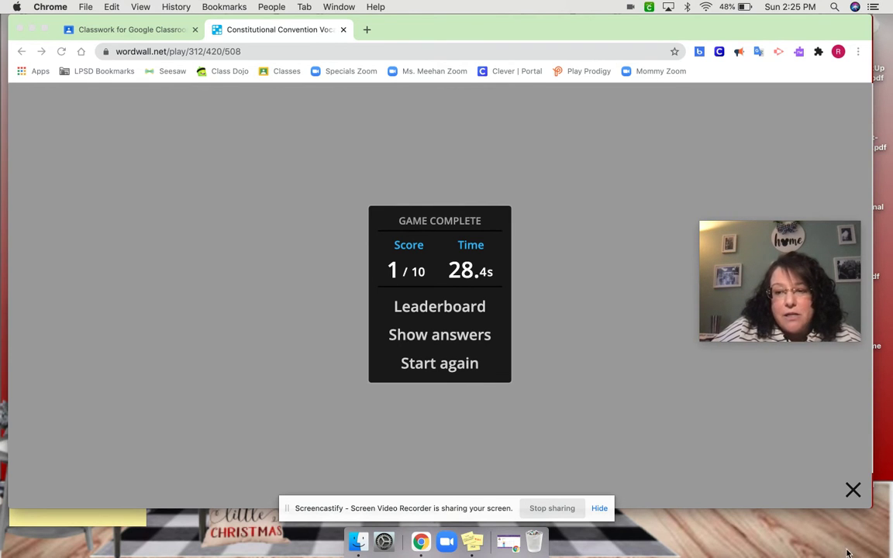
left_click(852, 490)
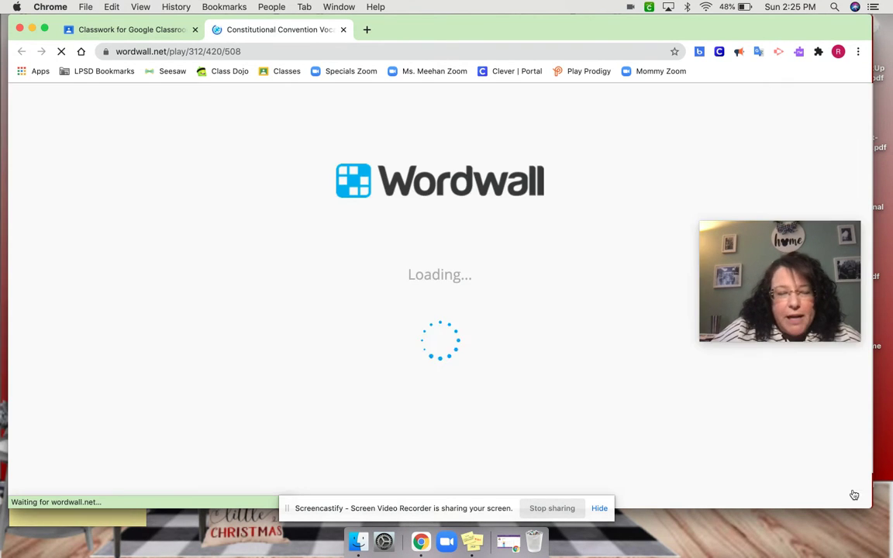
Return to the teacher's Wordwall page and open the results of the "Constitutional Convention Vocabulary" assignment that has a student submission.
left_click(33, 29)
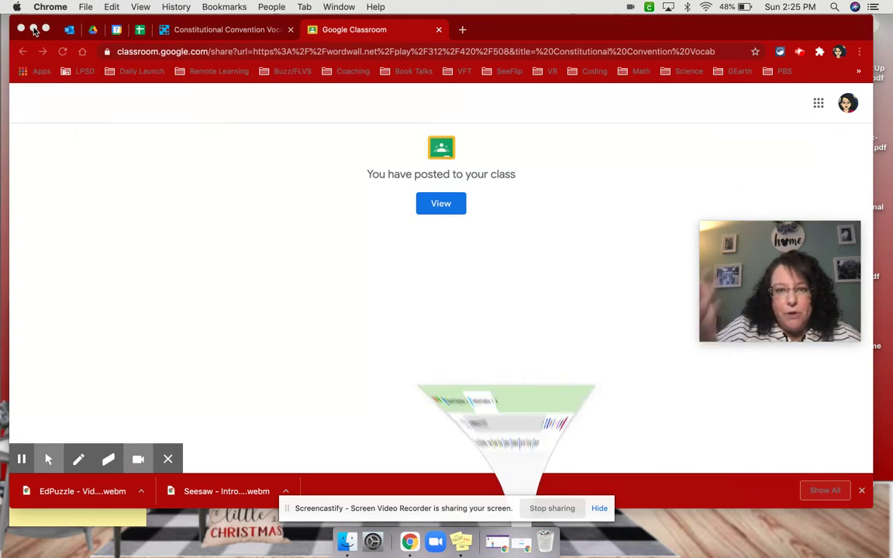
left_click(248, 29)
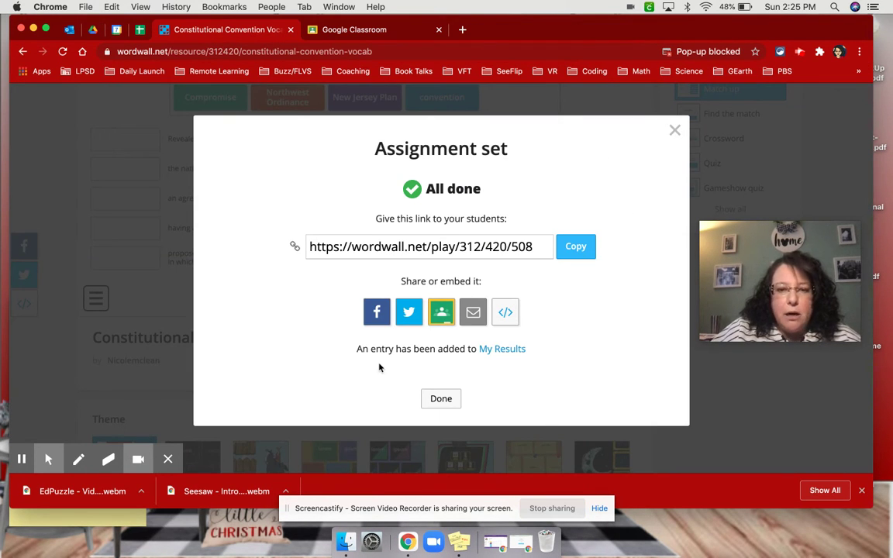
left_click(506, 350)
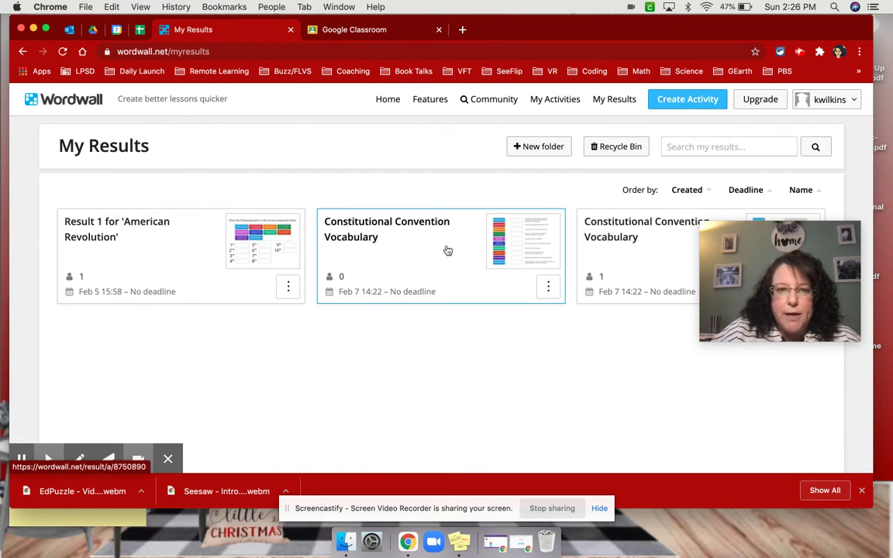
left_click(619, 262)
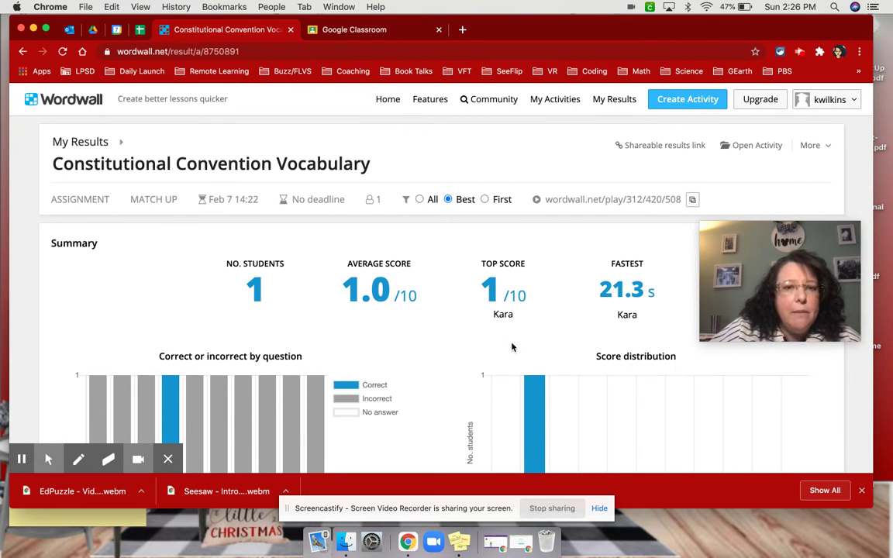
Examine the assignment's summary charts, leaderboard, results by question, and results by student.
scroll(485, 326, "down", 1)
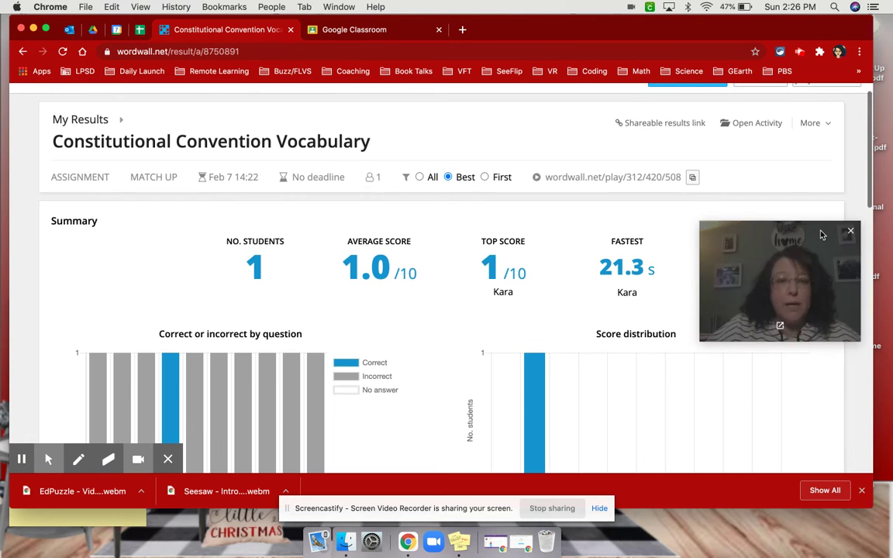
left_click_drag(813, 251, 812, 110)
scroll(488, 413, "down", 4)
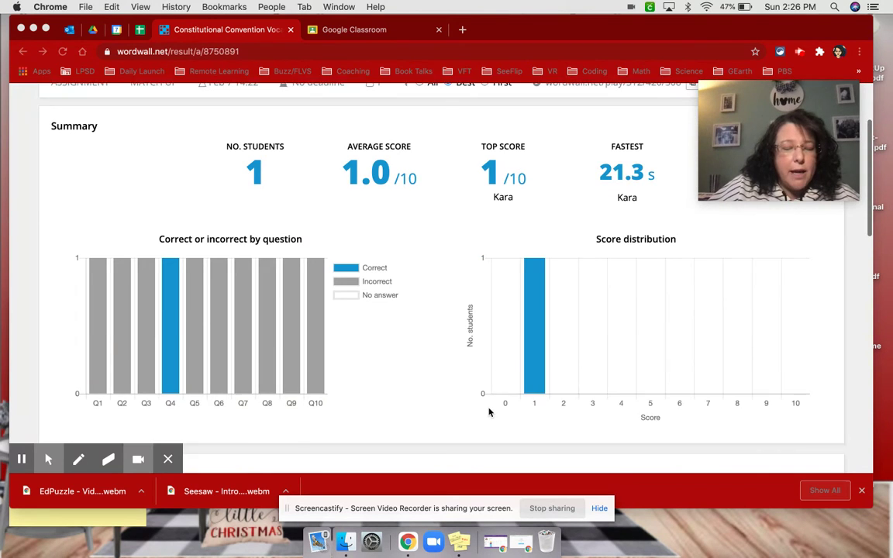
scroll(488, 412, "down", 1)
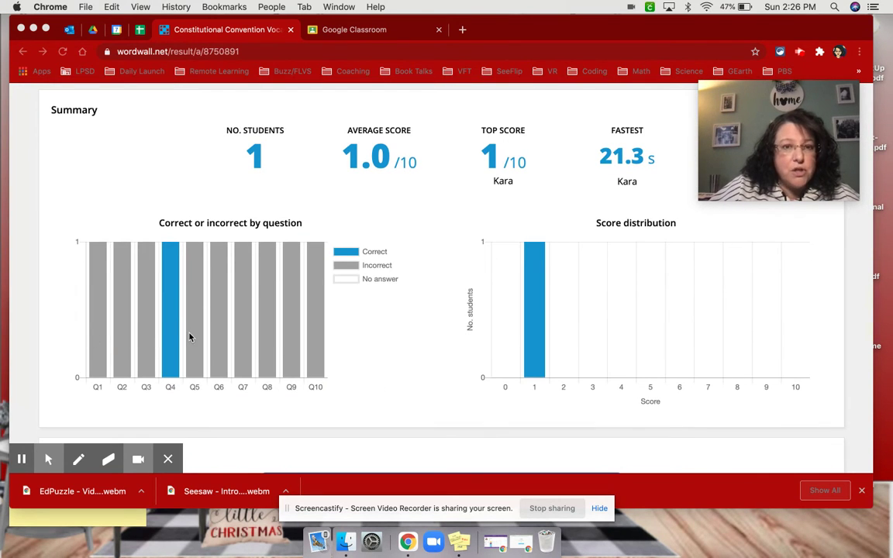
scroll(189, 336, "up", 2)
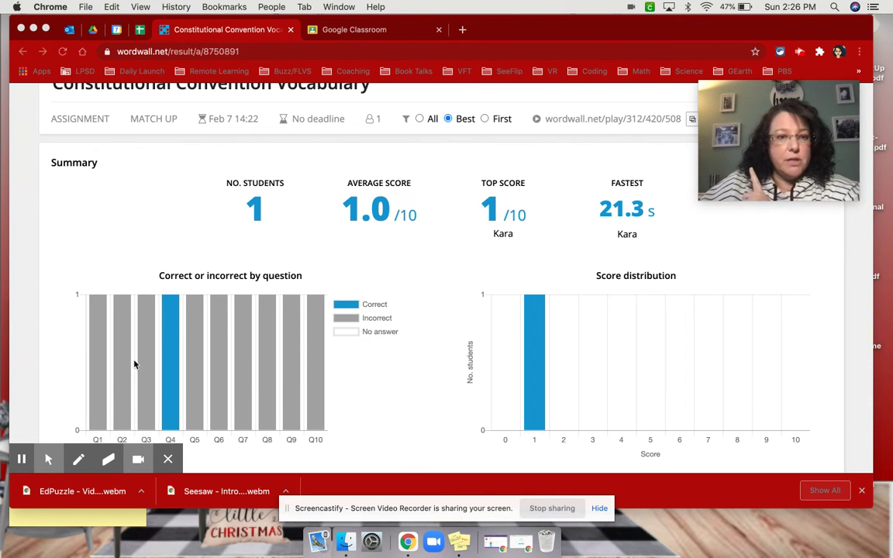
scroll(134, 364, "down", 2)
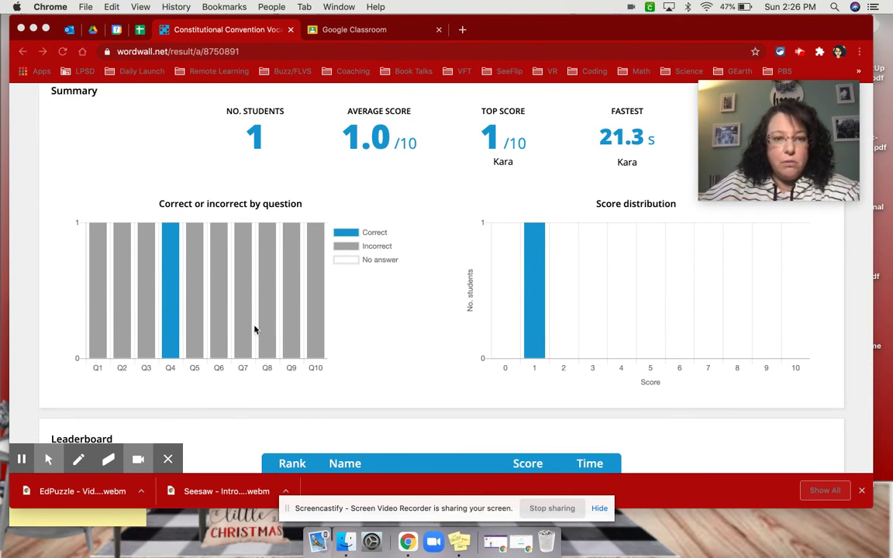
scroll(634, 335, "down", 4)
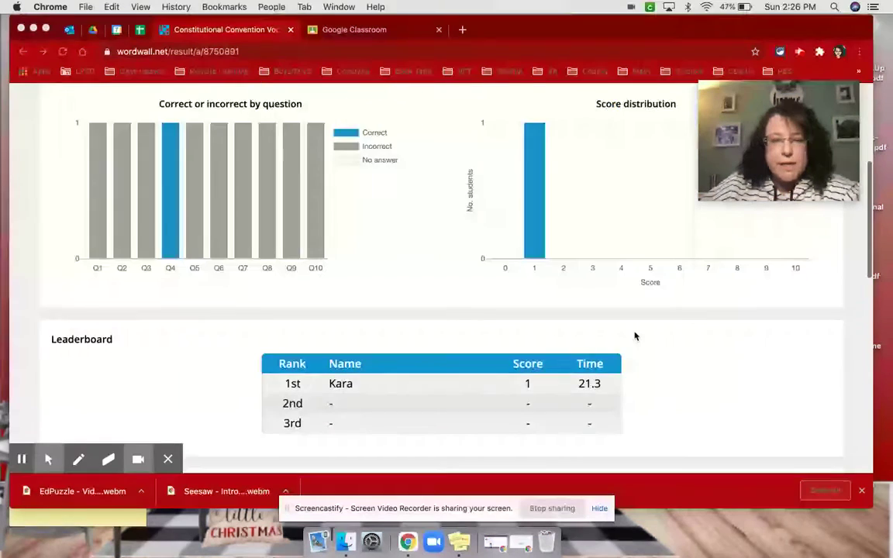
scroll(726, 346, "down", 1)
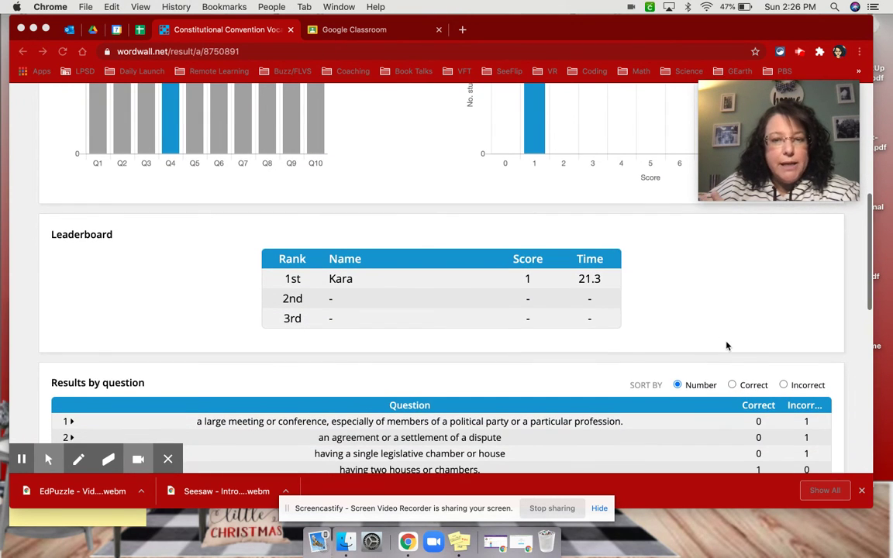
scroll(726, 346, "down", 2)
scroll(665, 410, "down", 3)
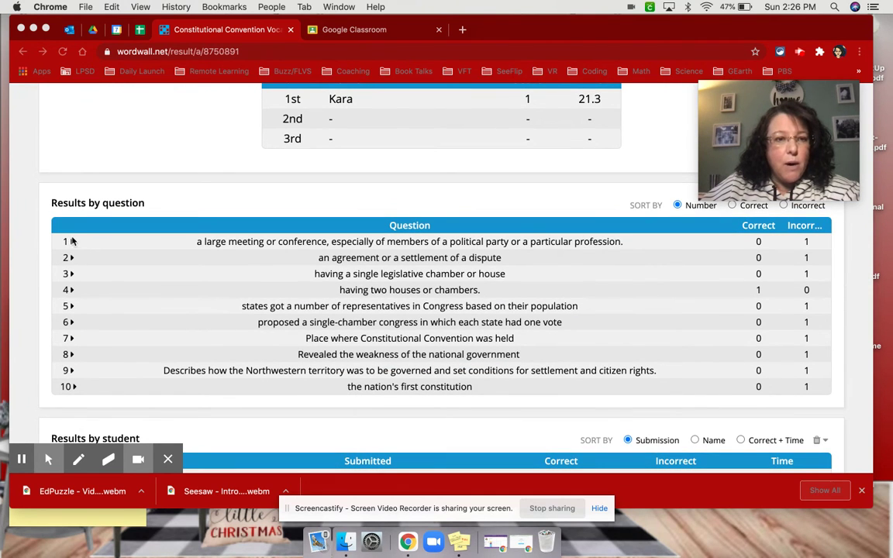
scroll(164, 289, "down", 4)
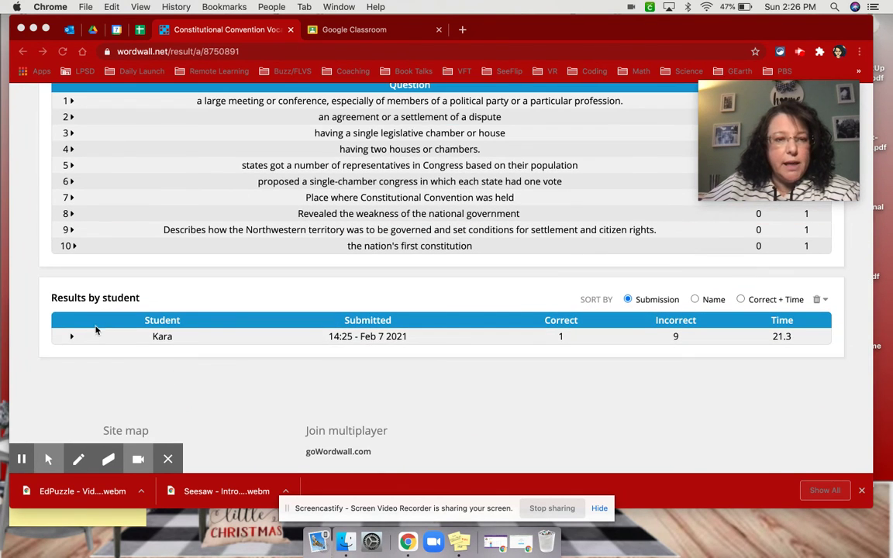